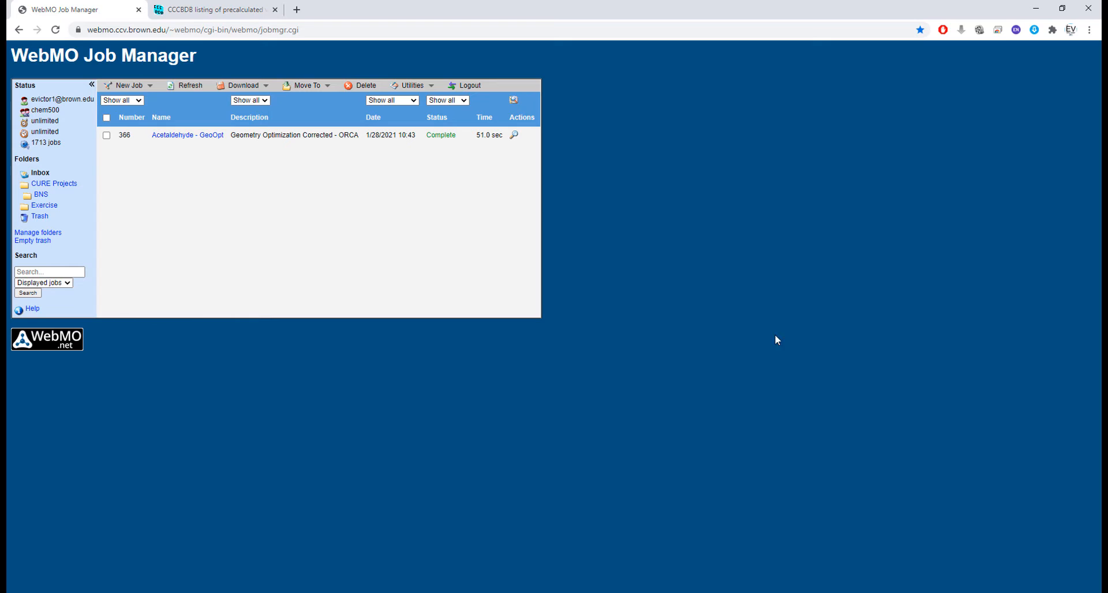
Step: Open the completed Acetaldehyde - GeoOpt job and carry its geometry into a new ORCA job without symmetrization
left_click(514, 135)
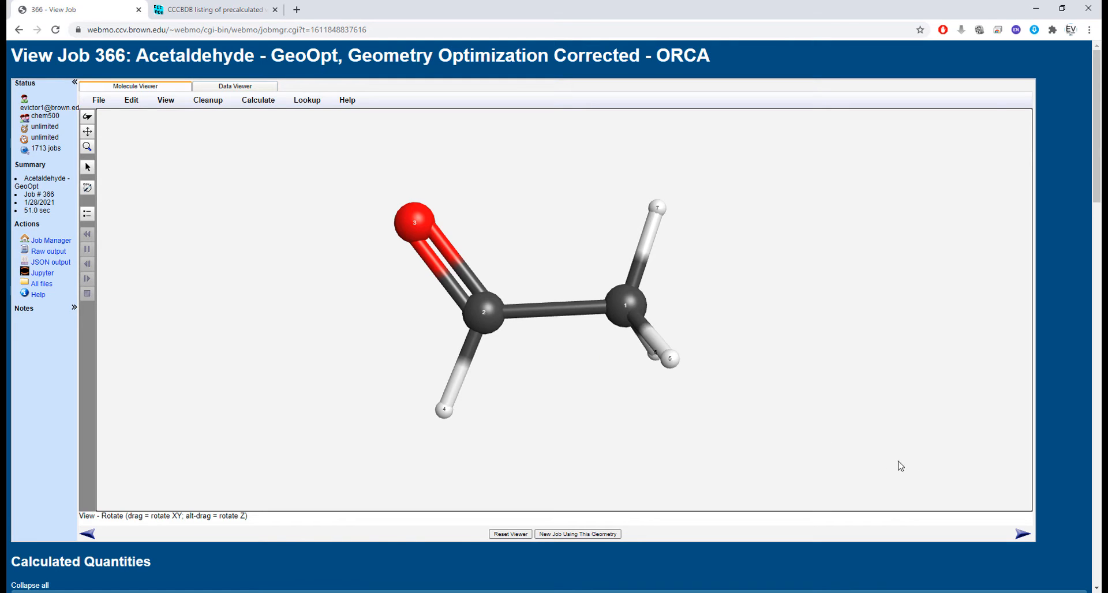
left_click(1023, 537)
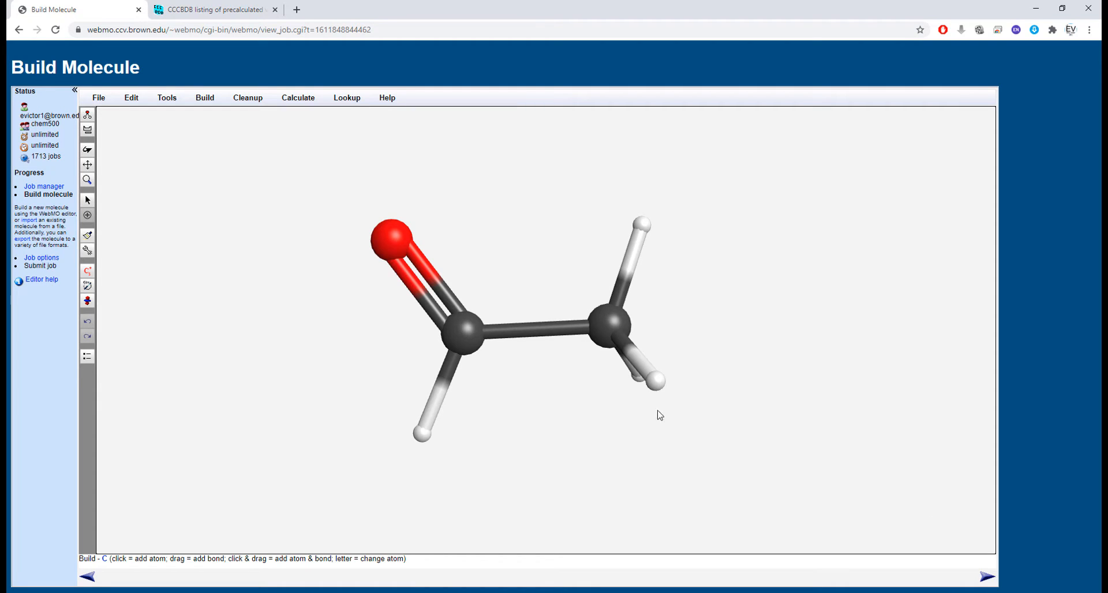
left_click(986, 576)
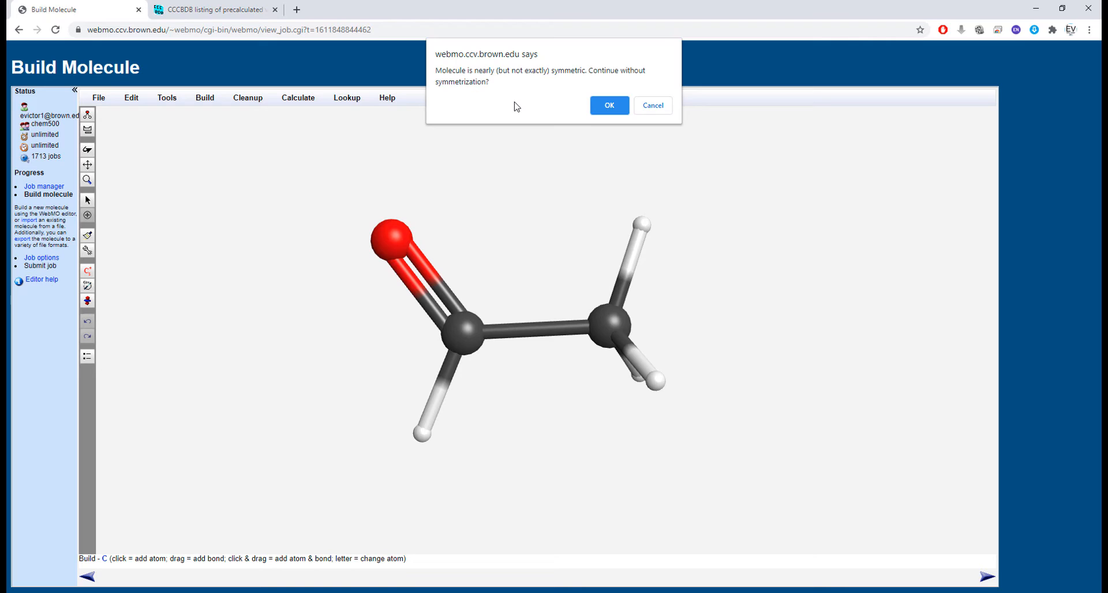
left_click(609, 105)
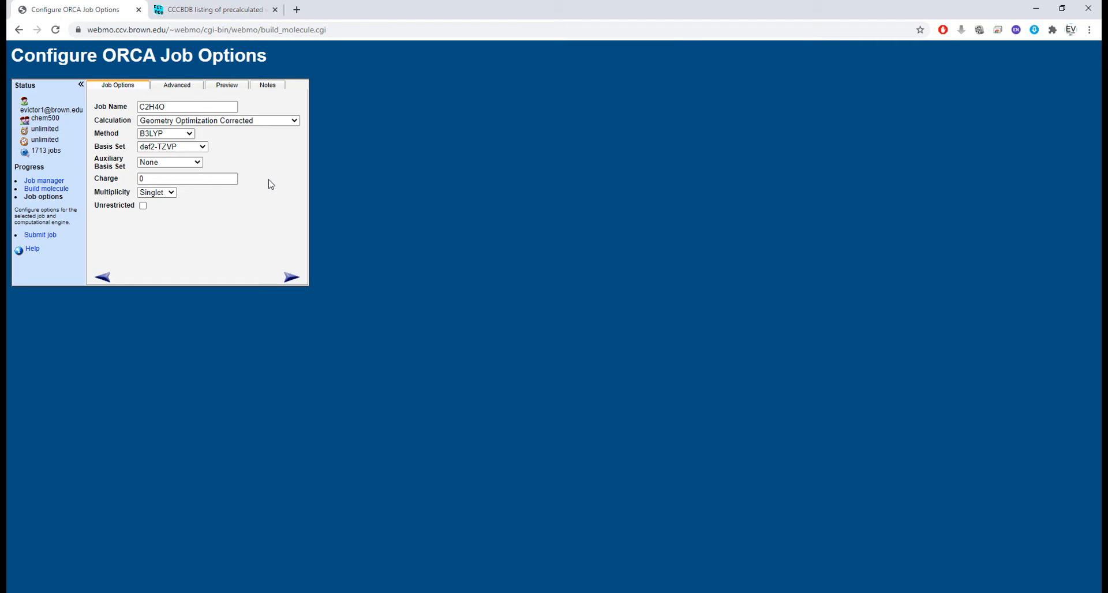
Step: Name the new ORCA job Acetaldehyde
left_click_drag(190, 108, 6, 97)
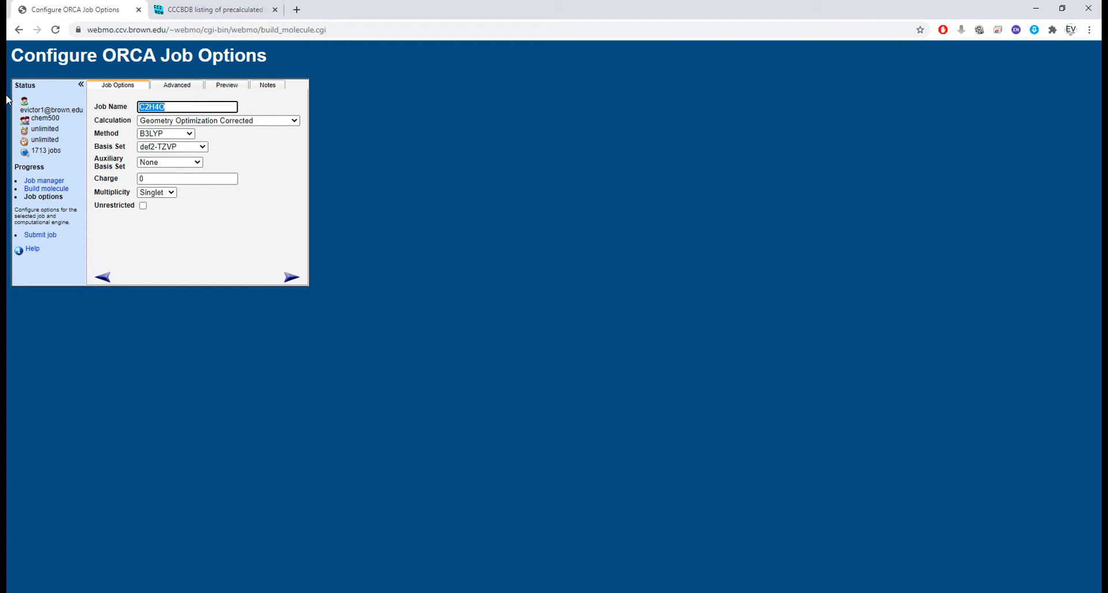
type("Acetala")
key("BackSpace")
type("dehyde")
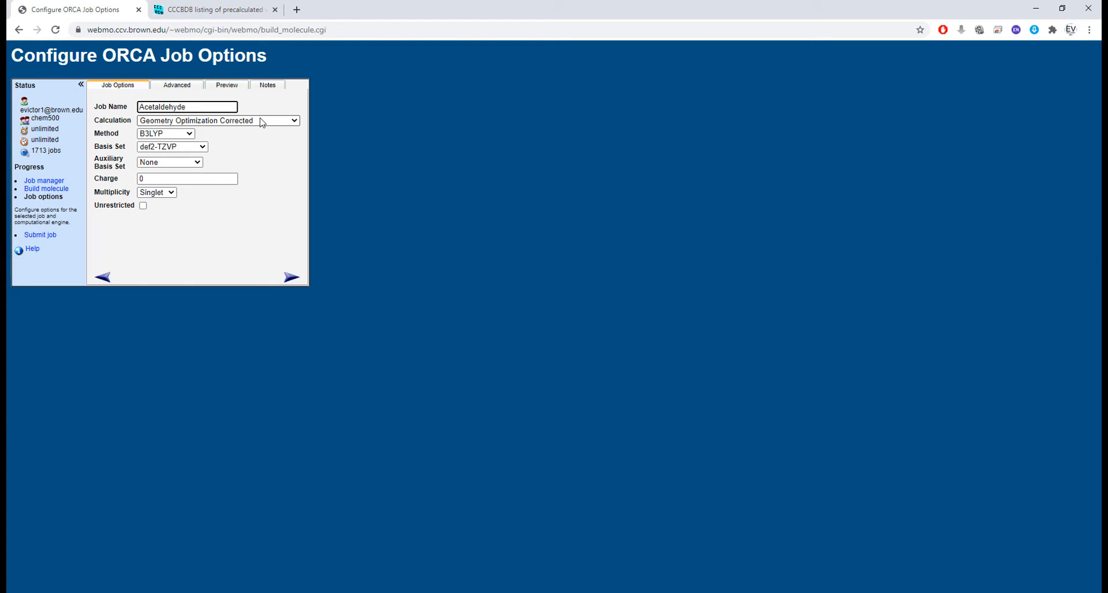
Step: Set the calculation method to Other and enter TPSSh as the custom method
left_click(190, 134)
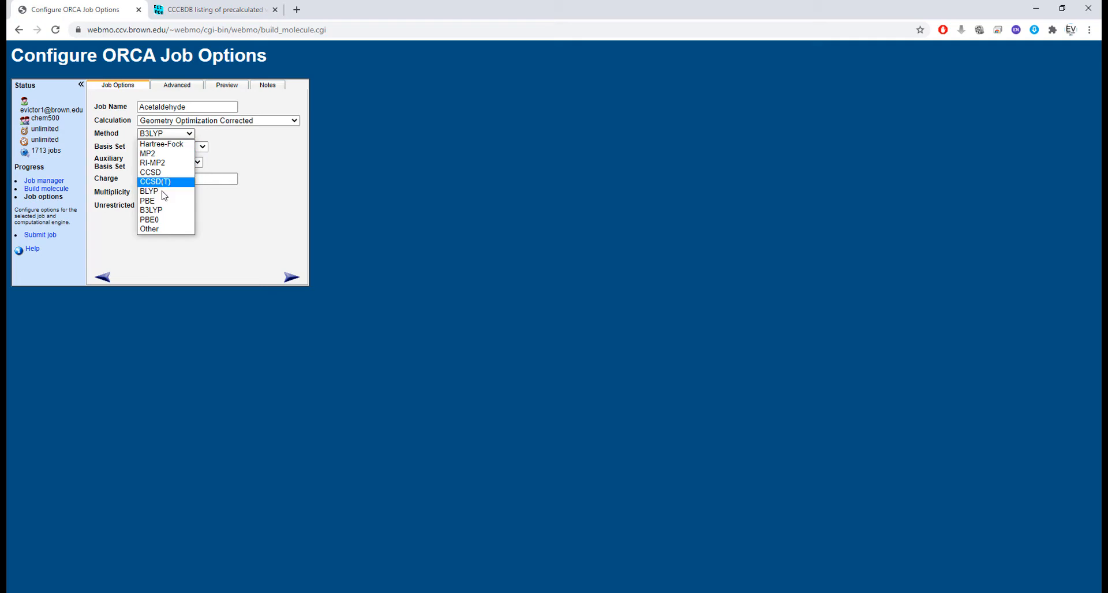
left_click(167, 229)
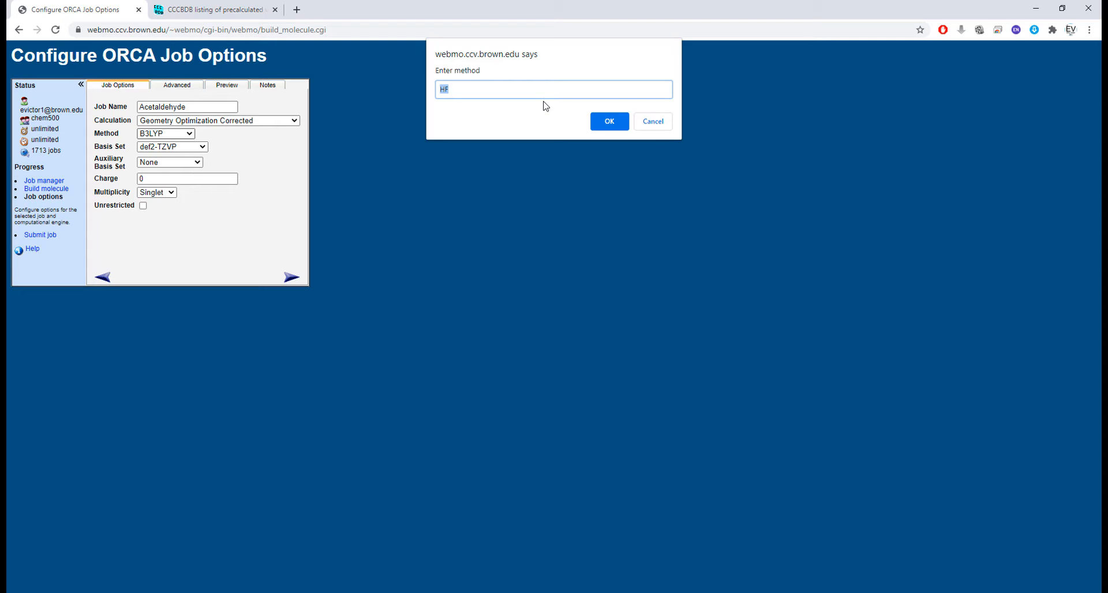
type("TPSSh")
left_click(593, 120)
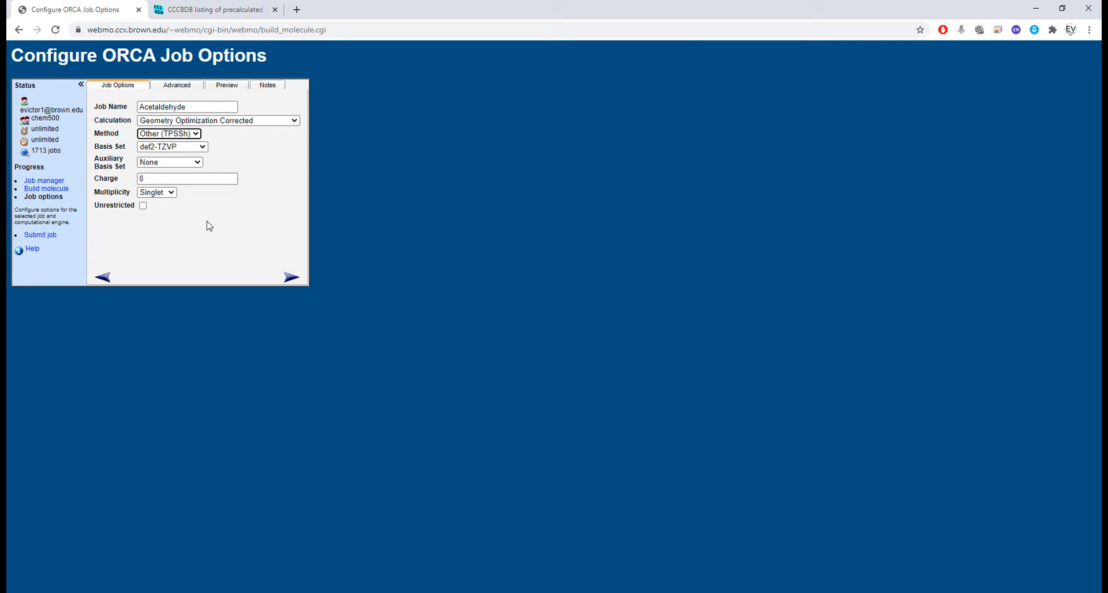
Step: Generate the ORCA input file for the geometry optimization, review it through the coordinates, and submit the job
left_click(181, 87)
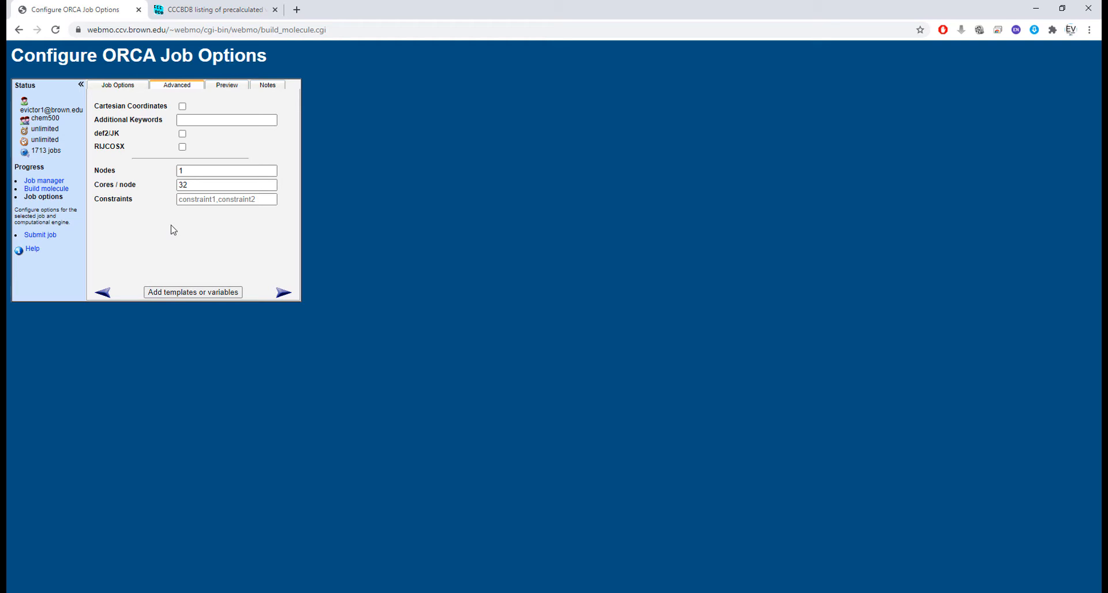
left_click(230, 88)
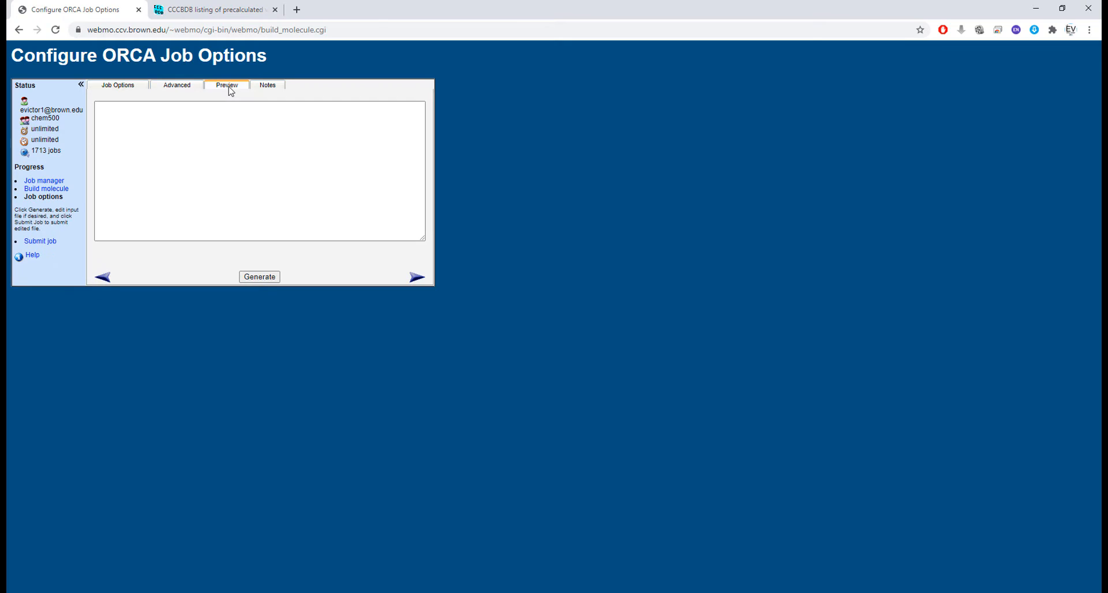
left_click(268, 276)
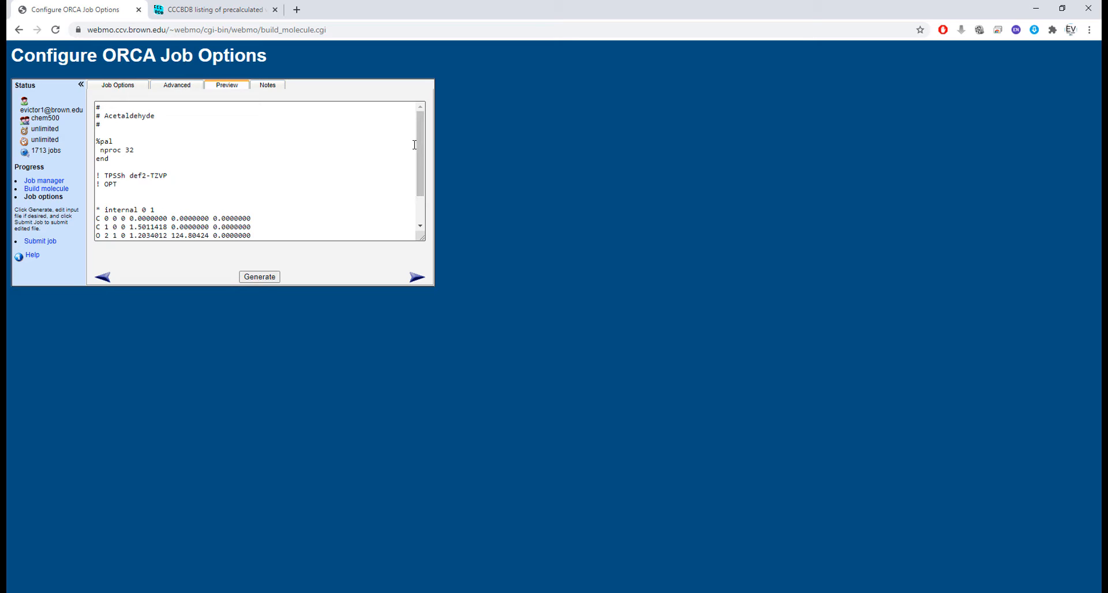
left_click(101, 103)
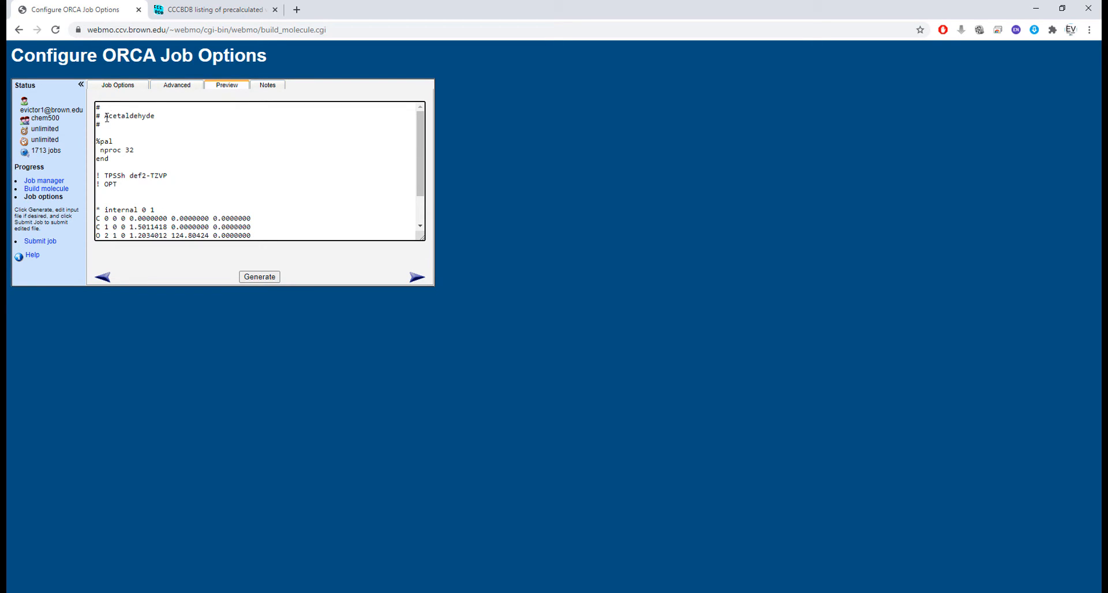
left_click_drag(417, 133, 418, 158)
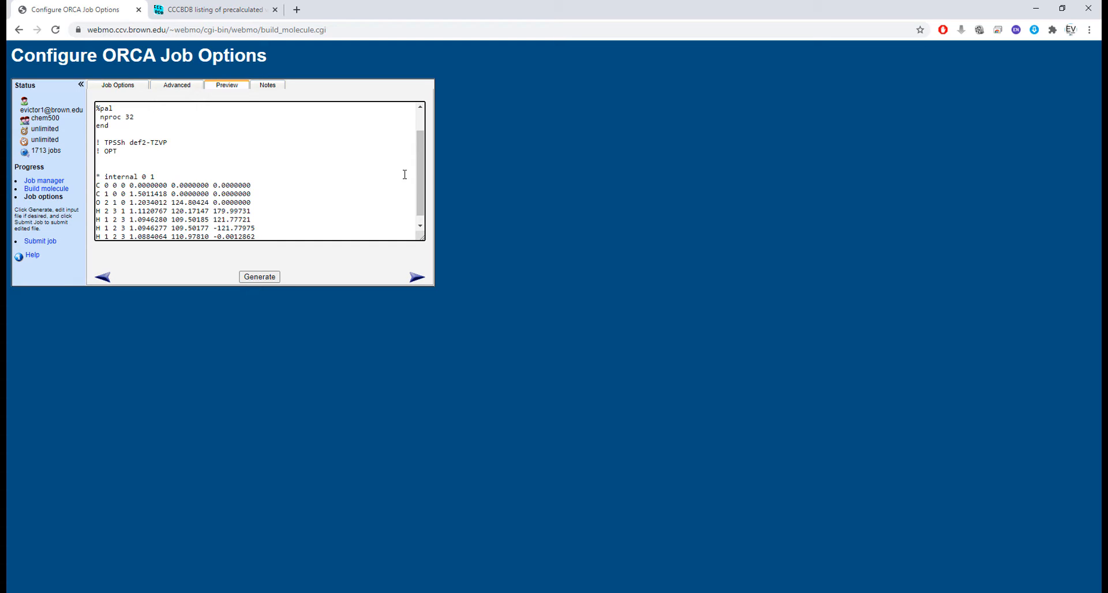
scroll(366, 181, "down", 1)
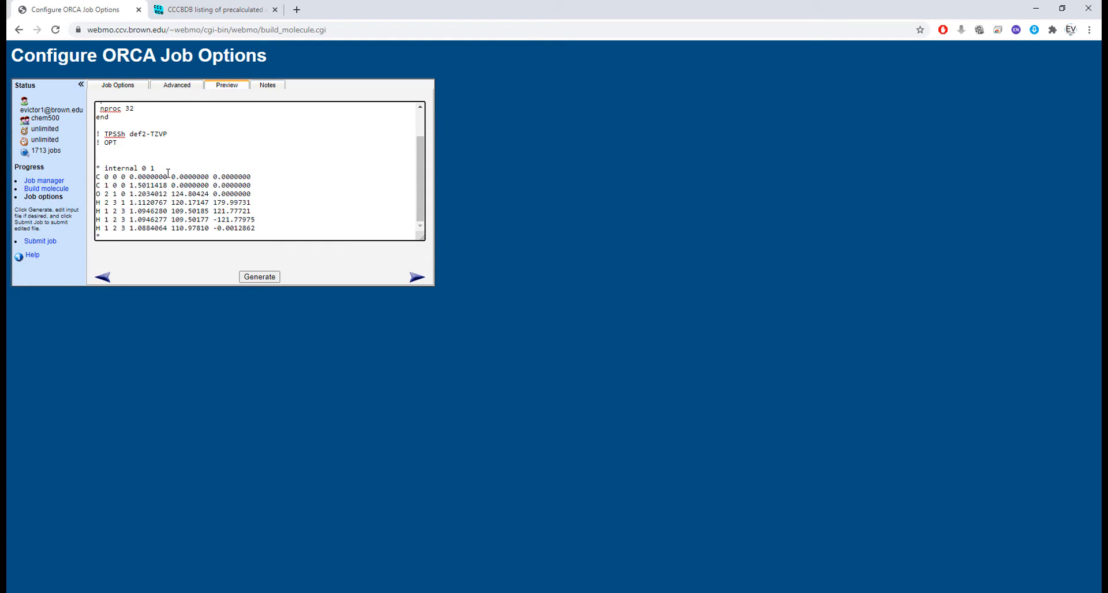
double_click(154, 168)
left_click(417, 278)
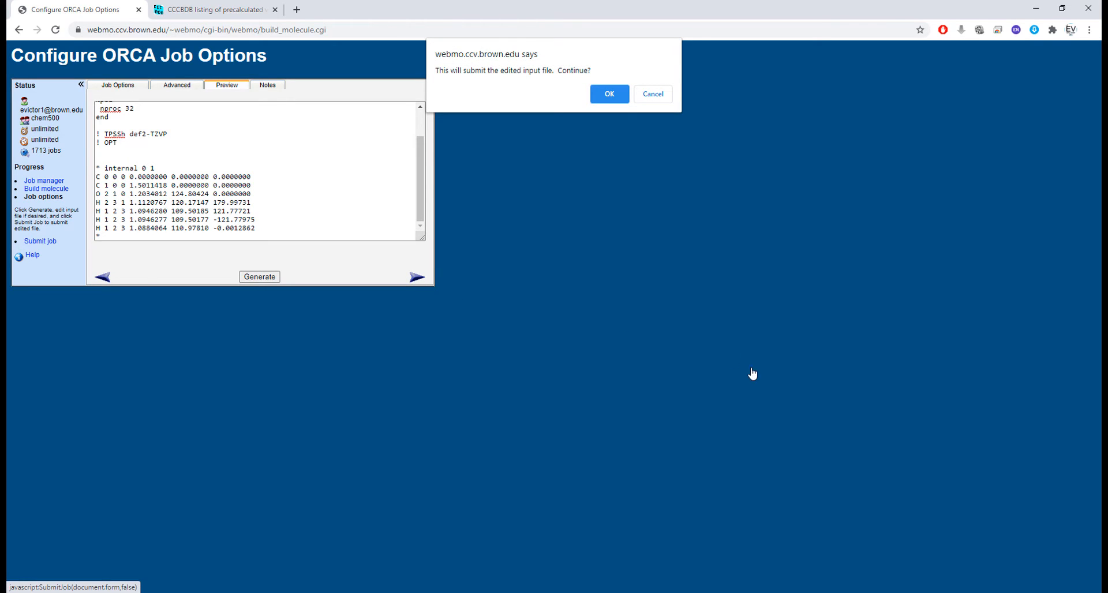
left_click(607, 92)
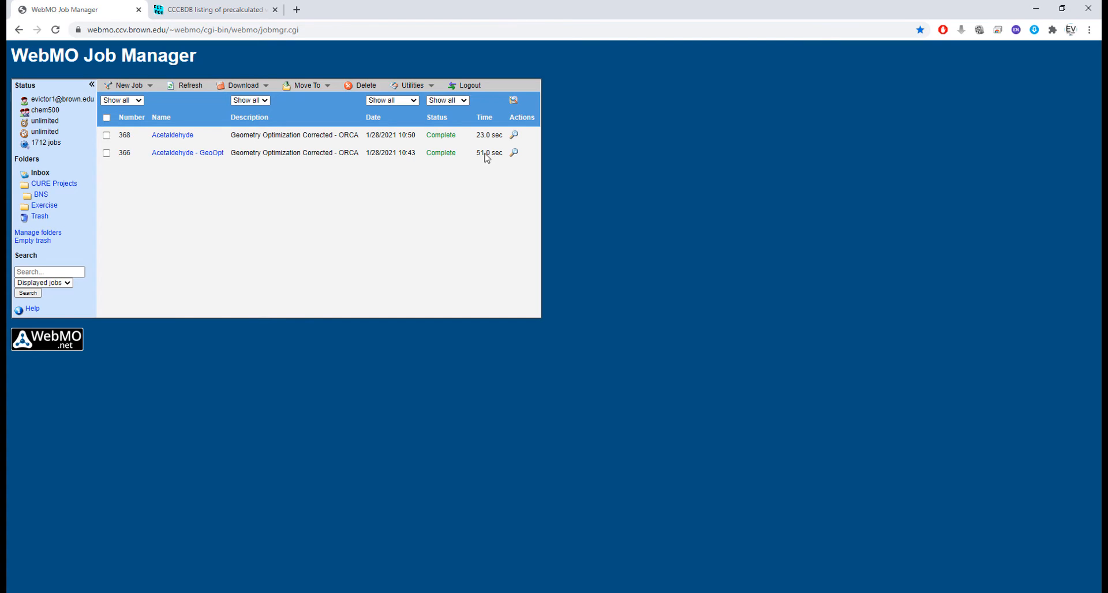
Step: Open the new completed Acetaldehyde optimization and carry its geometry into another ORCA job without symmetrization
left_click(513, 136)
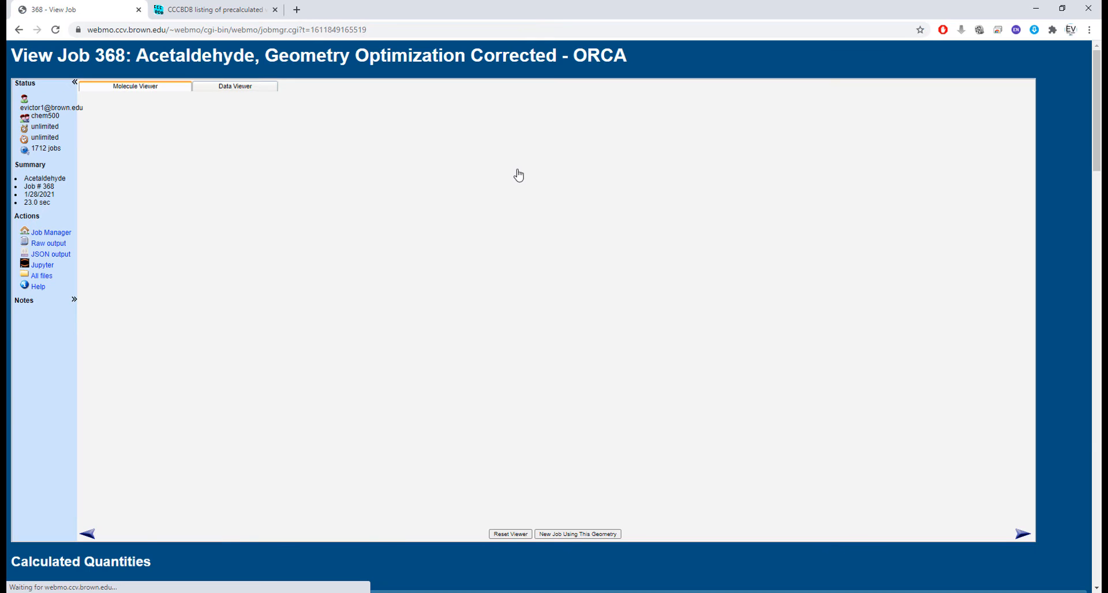
mouse_move(1097, 162)
left_mouse_down()
mouse_move(1097, 543)
mouse_move(1097, 181)
left_mouse_up()
scroll(624, 320, "down", 7)
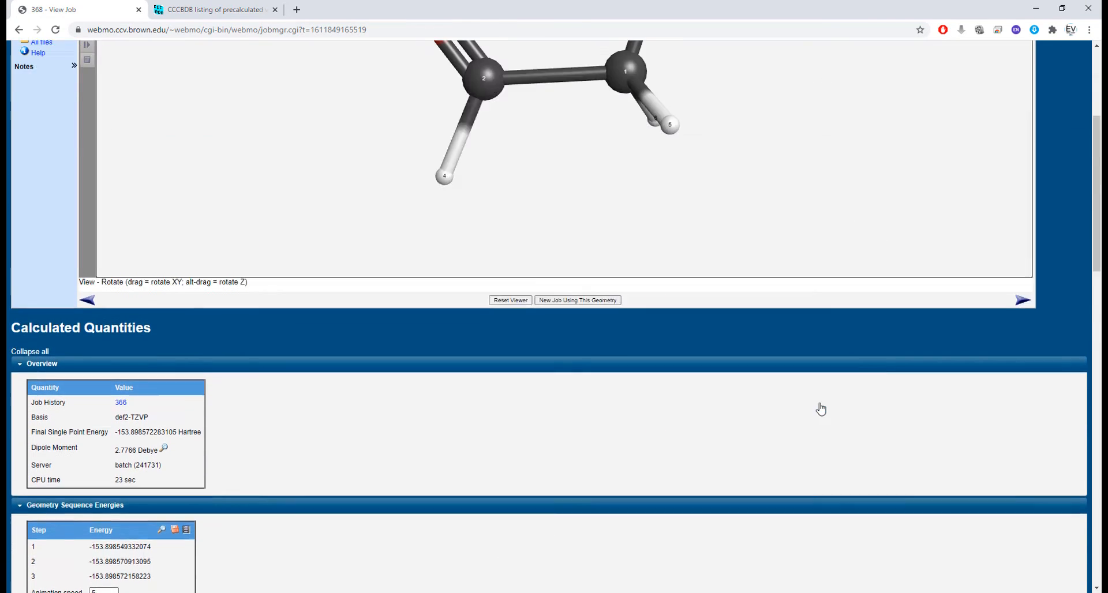
scroll(822, 407, "up", 8)
left_click(1023, 523)
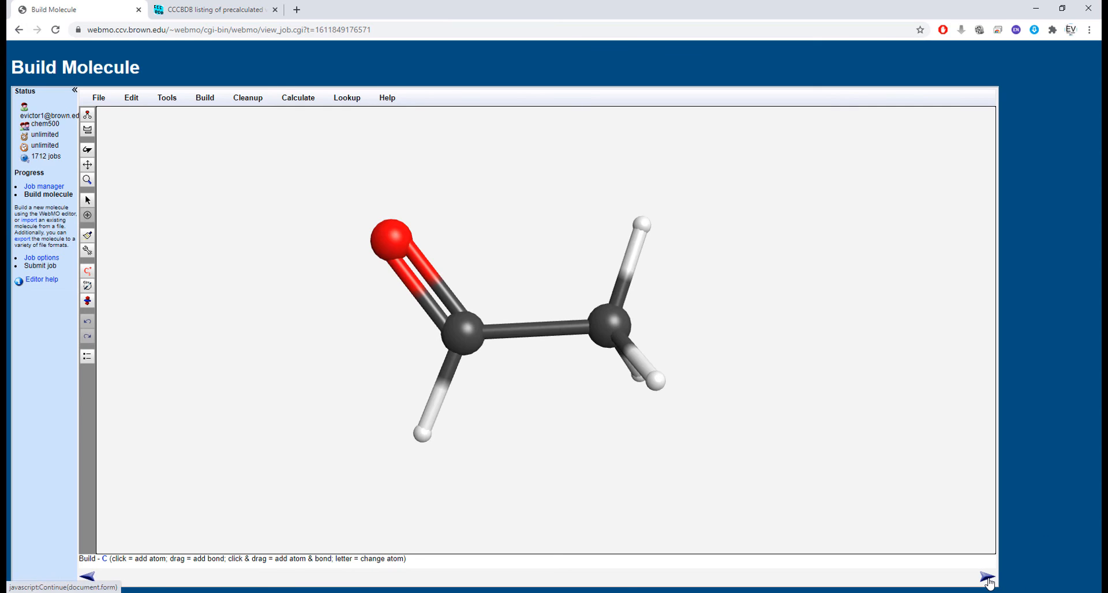
left_click(988, 579)
key("Return")
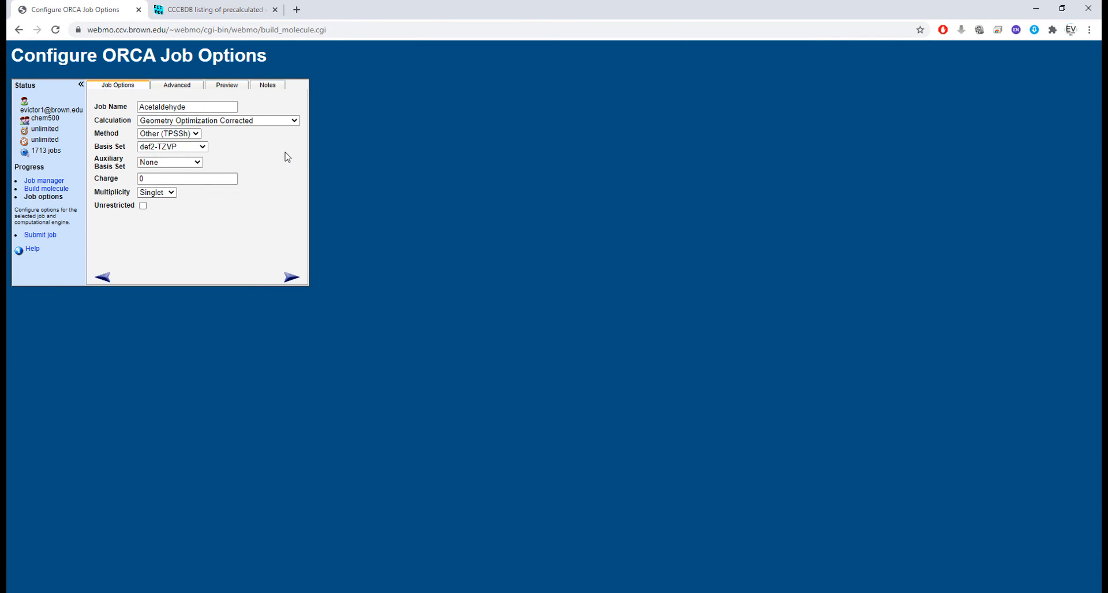
Step: Set the calculation to Vibrational Frequency Calculation Corrected with Analytical frequencies and submit the job
left_click(270, 122)
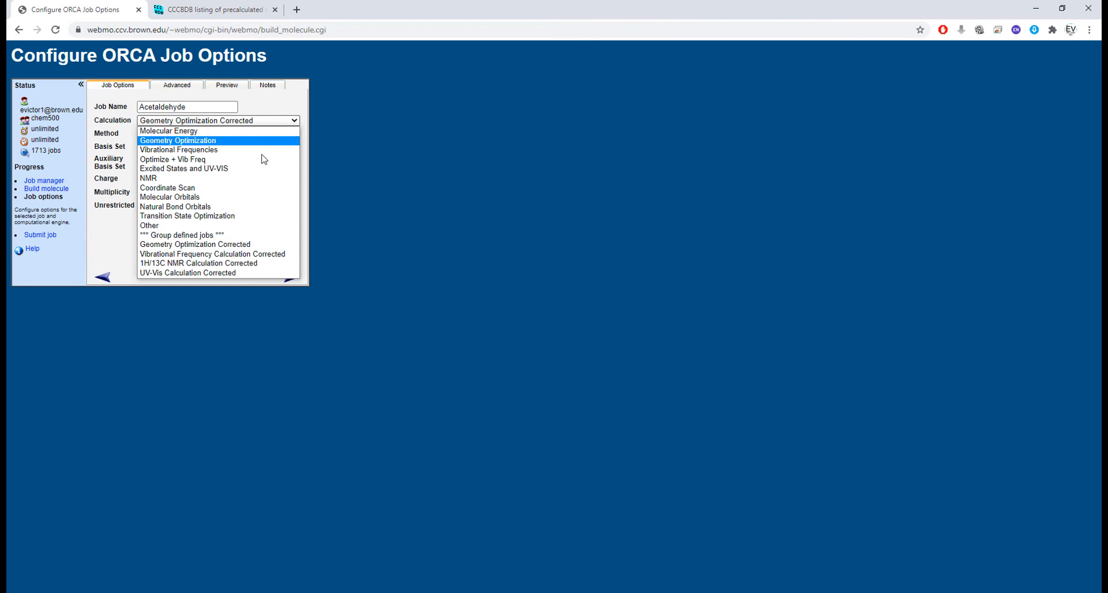
left_click(287, 255)
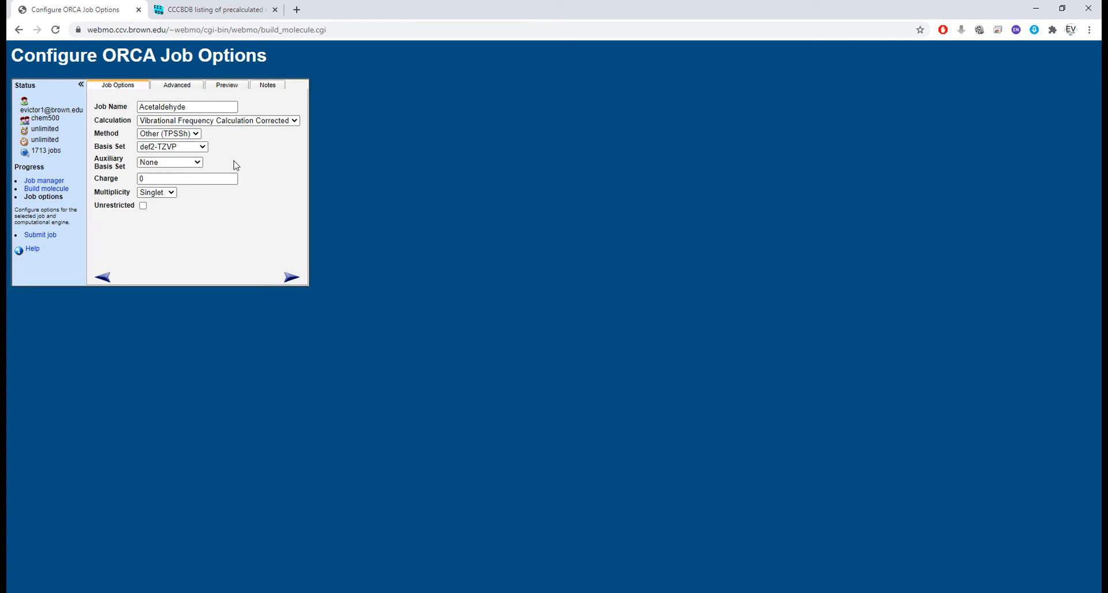
left_click(178, 85)
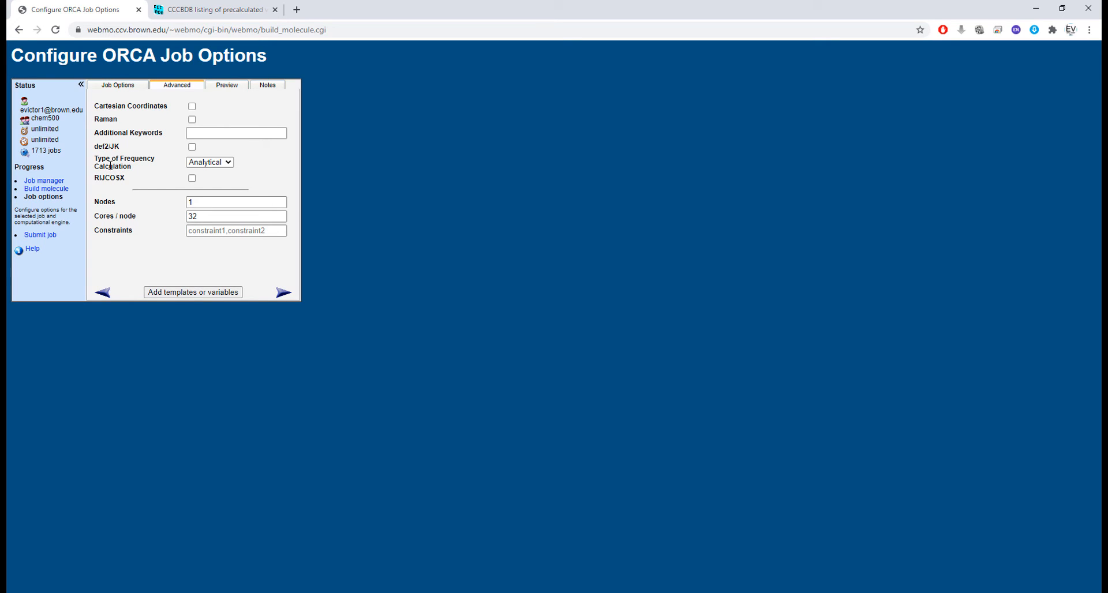
left_click(227, 163)
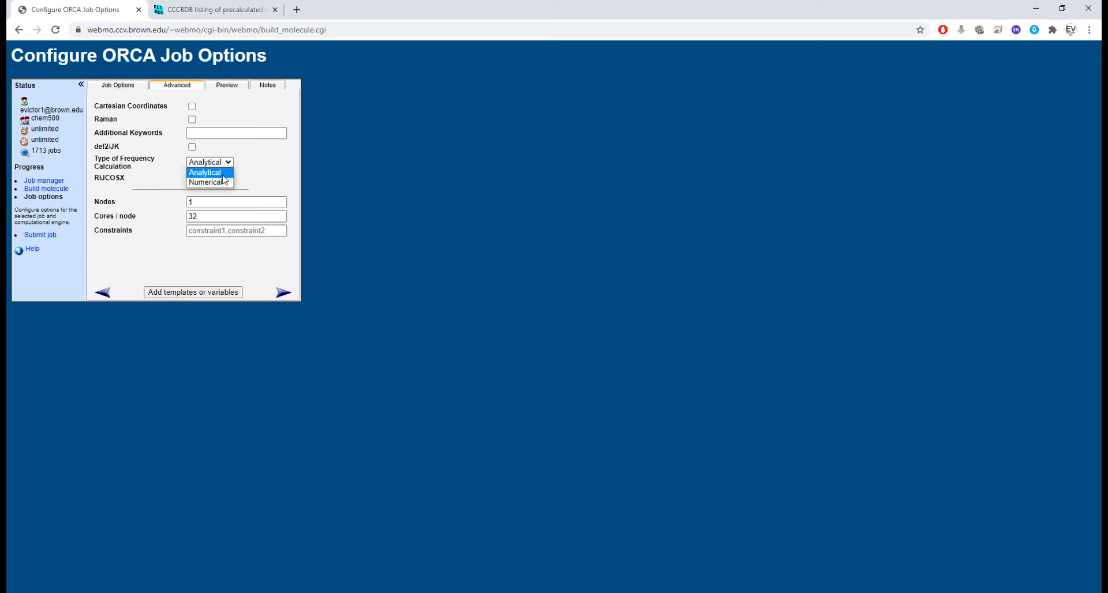
left_click(224, 173)
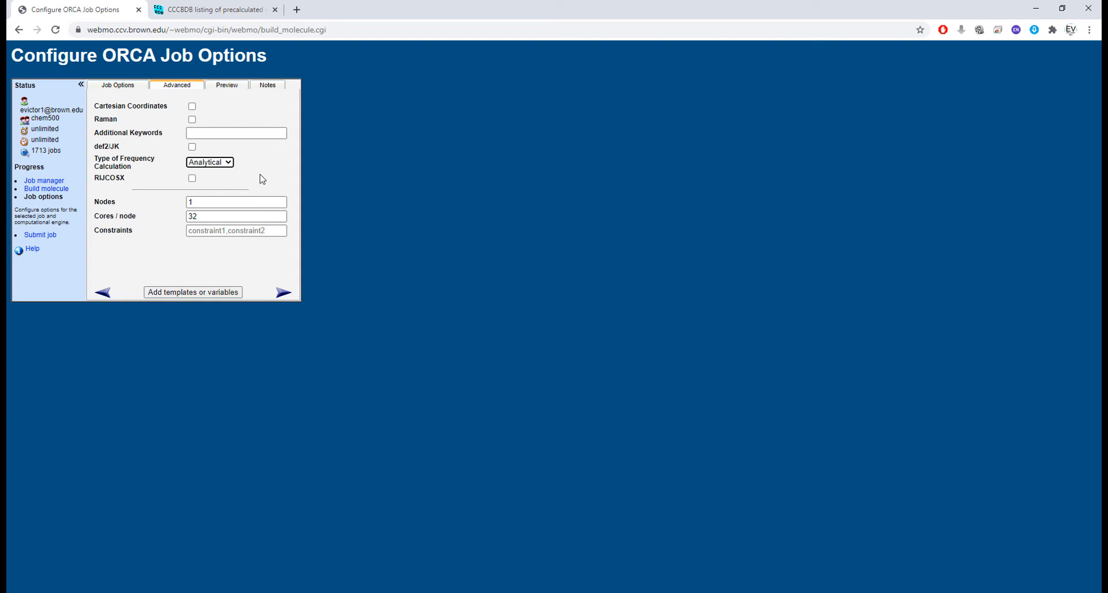
left_click(283, 292)
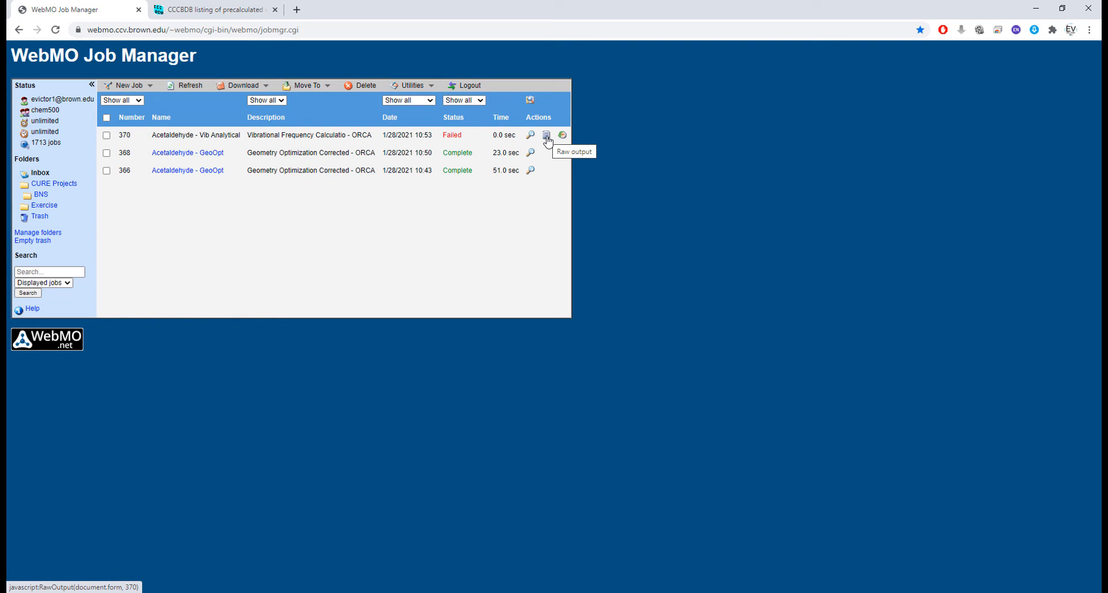
Step: Examine the warnings at the end of the raw output of the failed Acetaldehyde - Vib Analytical job, and close it
left_click(547, 136)
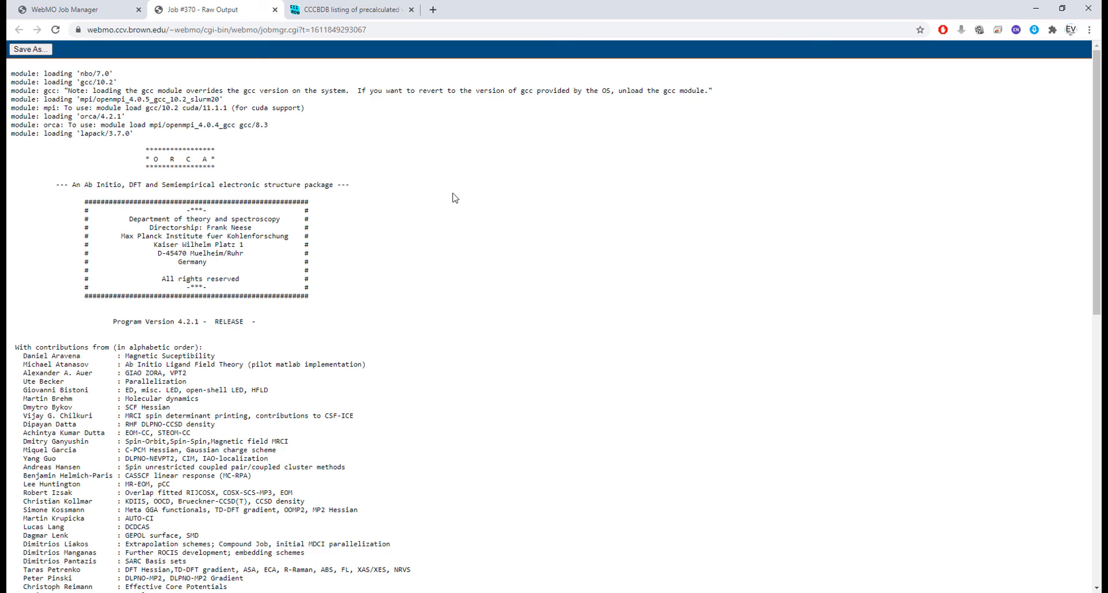
scroll(508, 168, "down", 7)
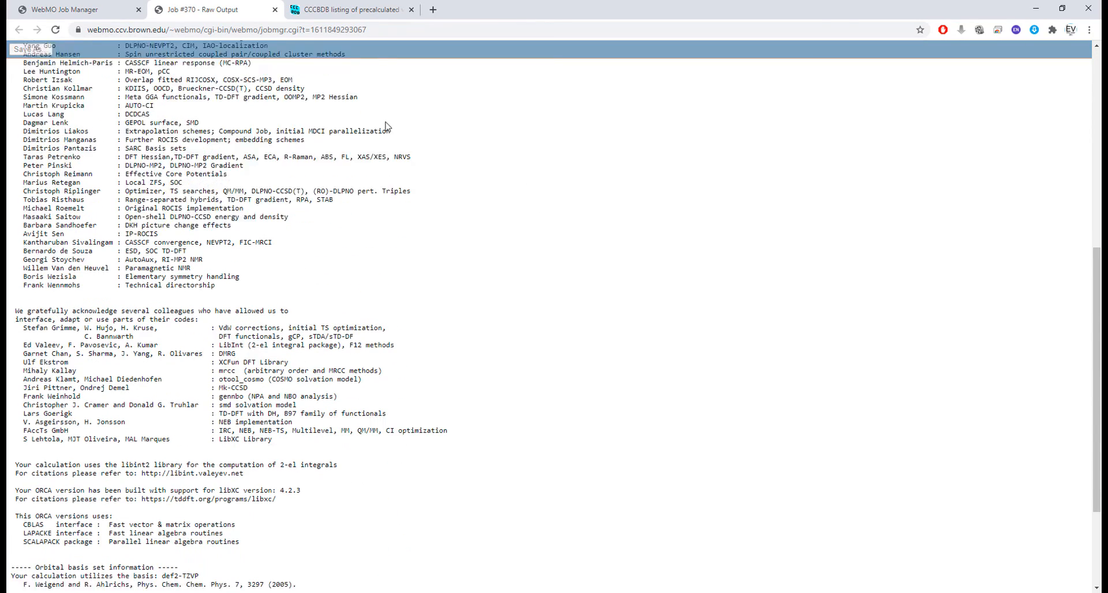
scroll(386, 126, "down", 3)
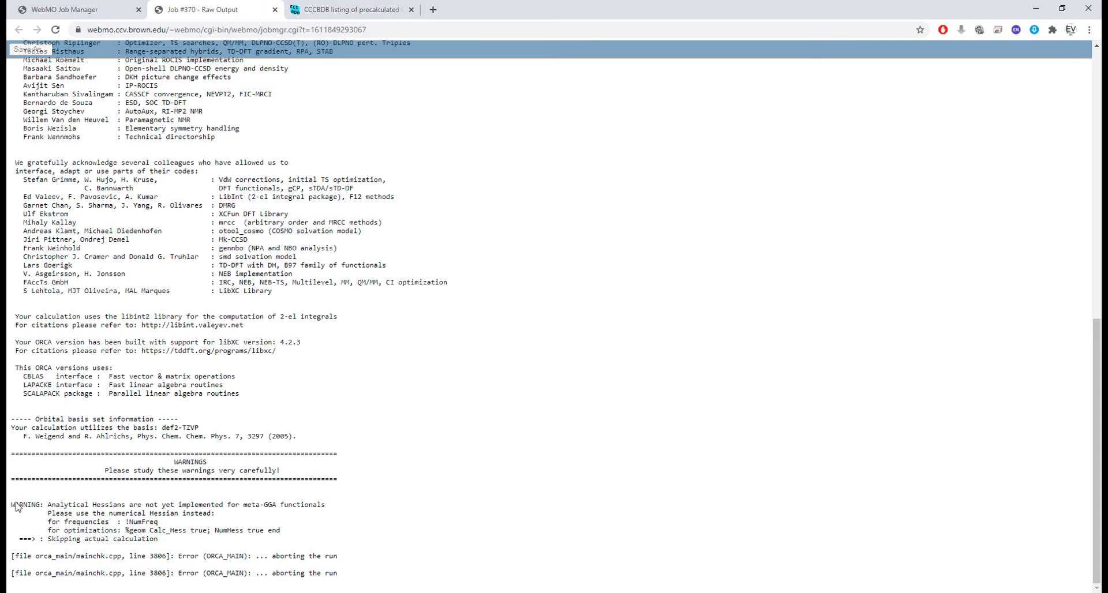
left_click_drag(17, 507, 281, 543)
left_click(335, 533)
left_click_drag(60, 506, 317, 508)
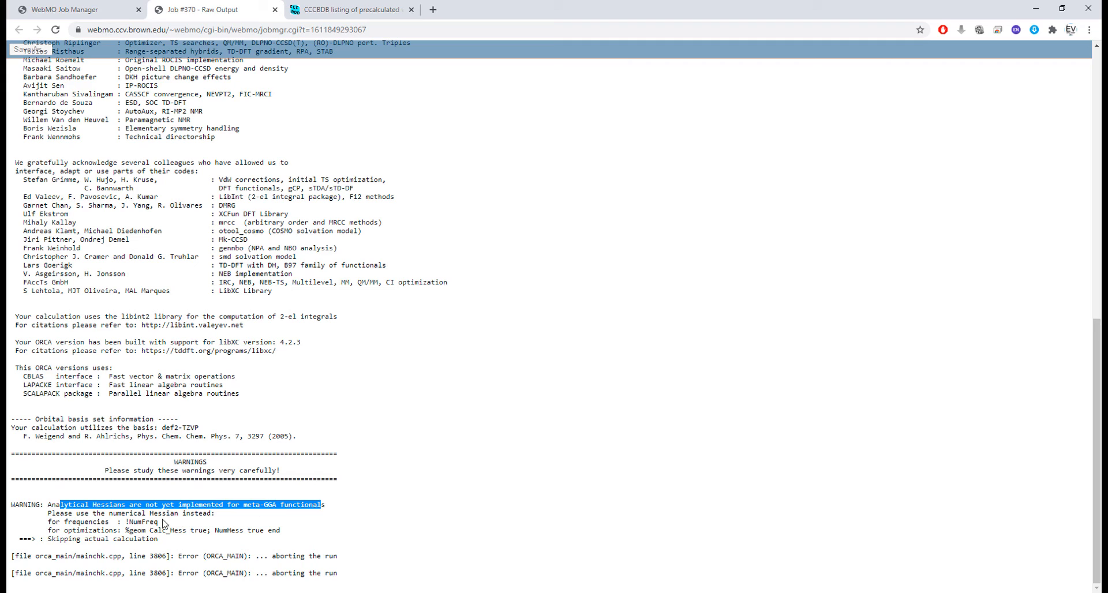
left_click_drag(134, 524, 153, 523)
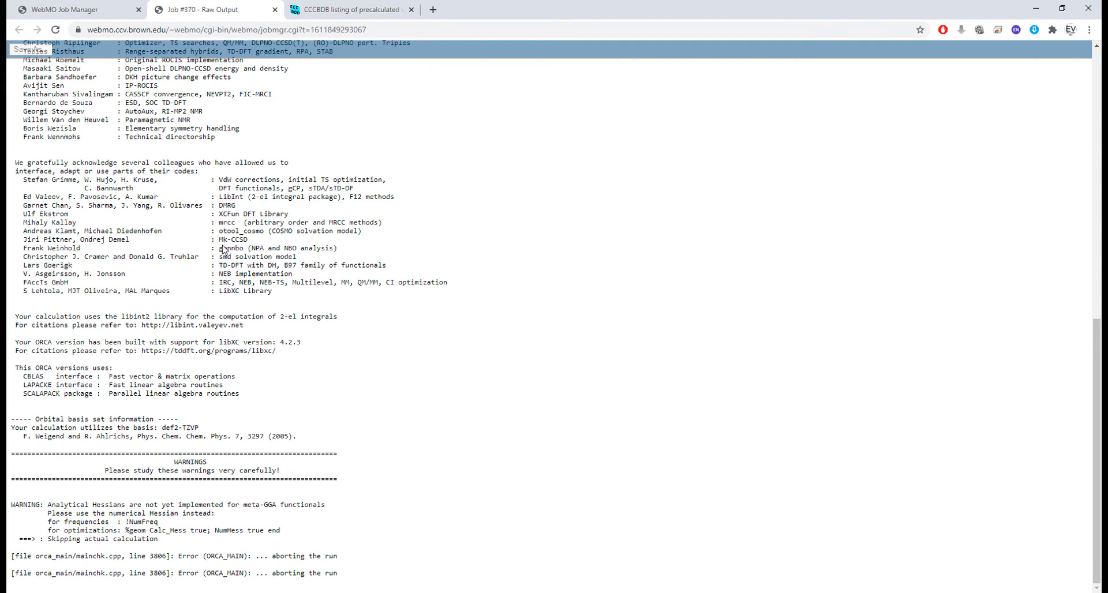
left_click(275, 9)
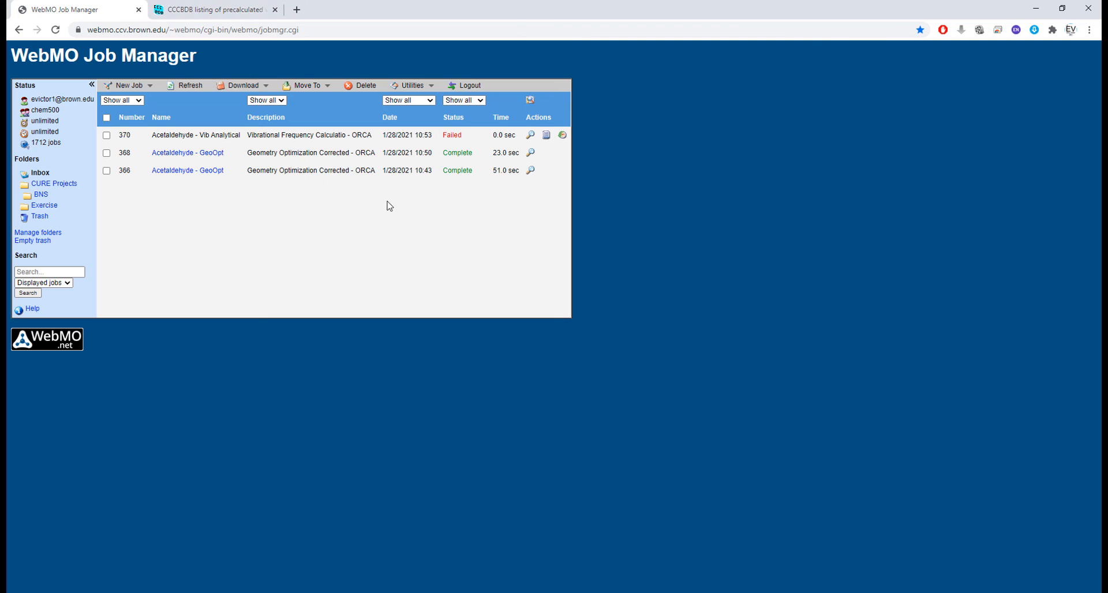
Step: Open the failed Acetaldehyde - Vib Analytical job and carry its geometry into a new ORCA job
left_click(531, 136)
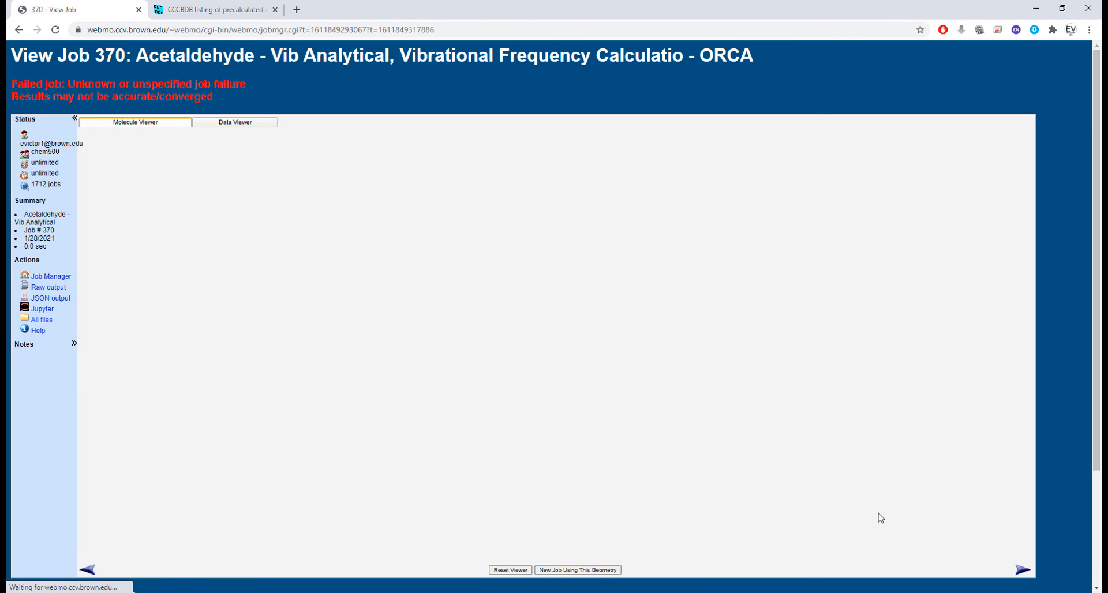
left_click(1020, 574)
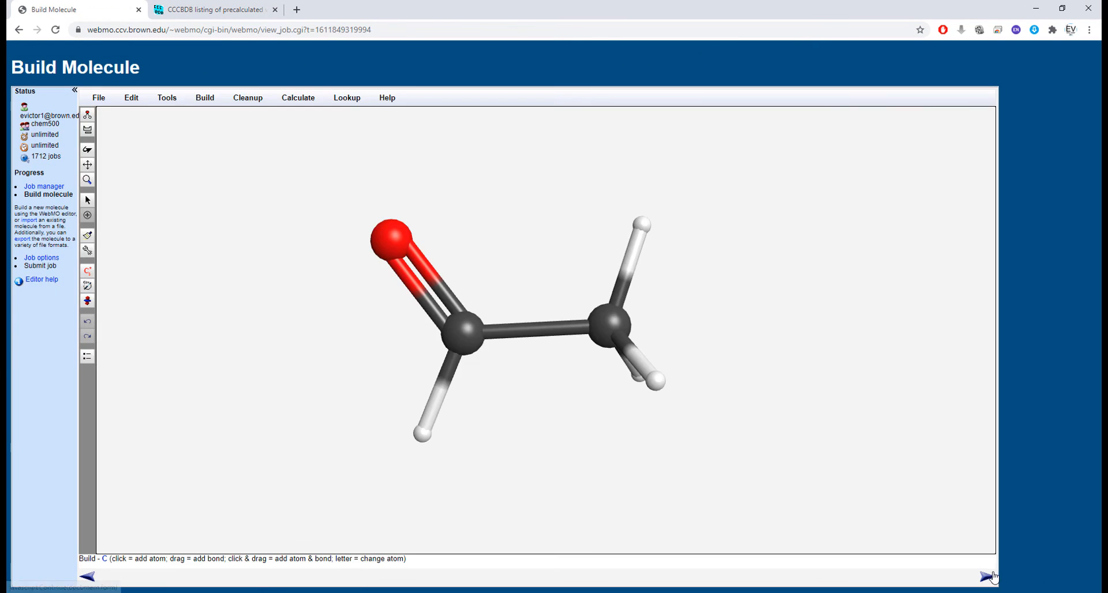
left_click(987, 577)
left_click(610, 105)
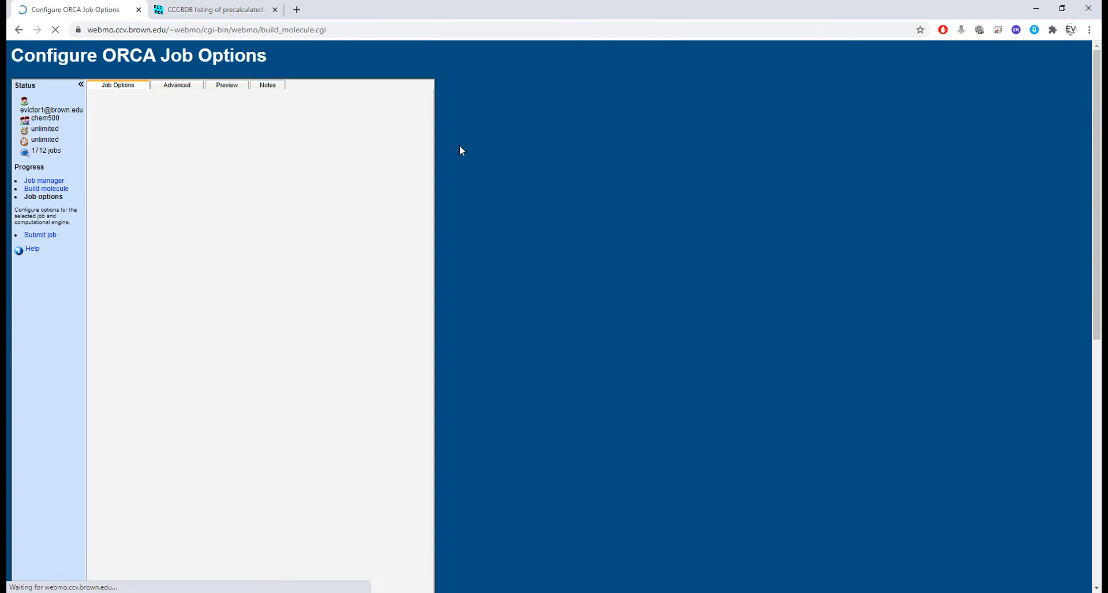
Step: Name the job Acetaldehyde - Vib Num, set the type of frequency calculation to Numerical, and submit it
left_click(199, 109)
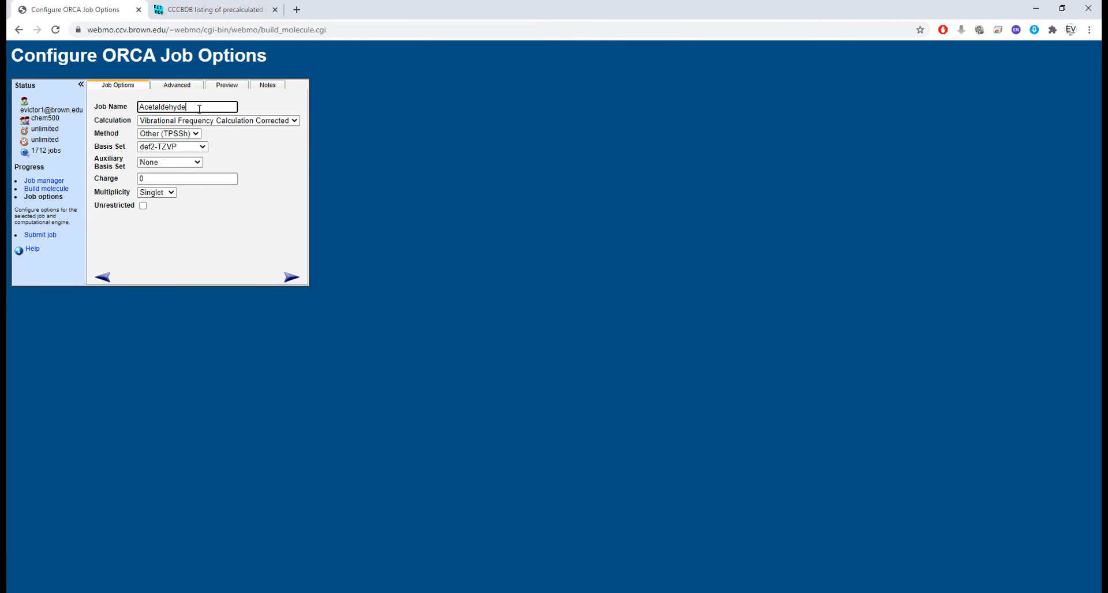
type("- Vib Num")
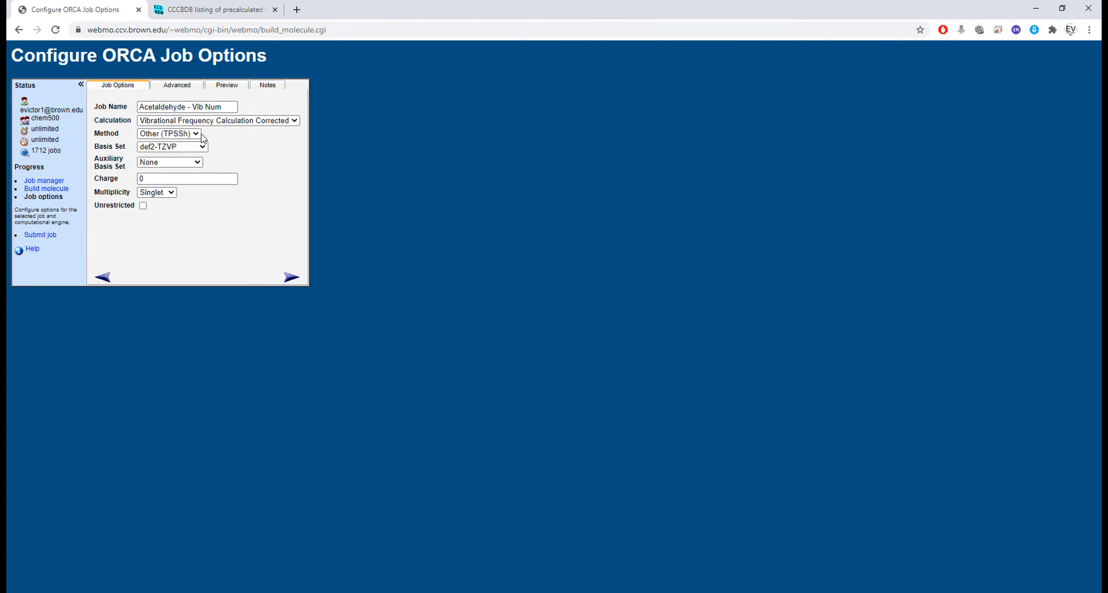
left_click(179, 86)
left_click(210, 163)
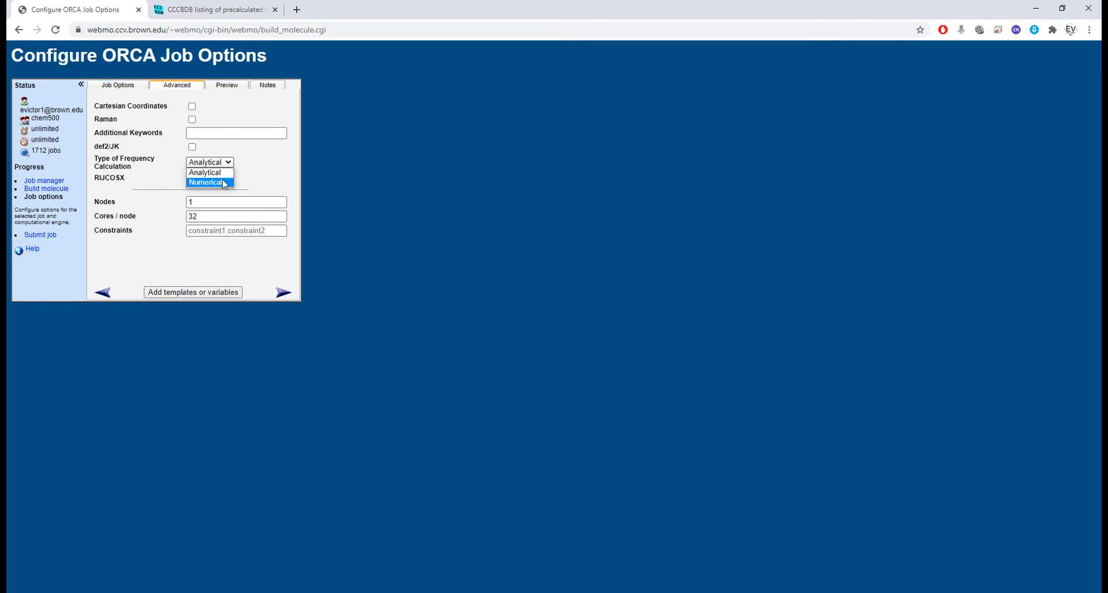
left_click(205, 181)
left_click(283, 293)
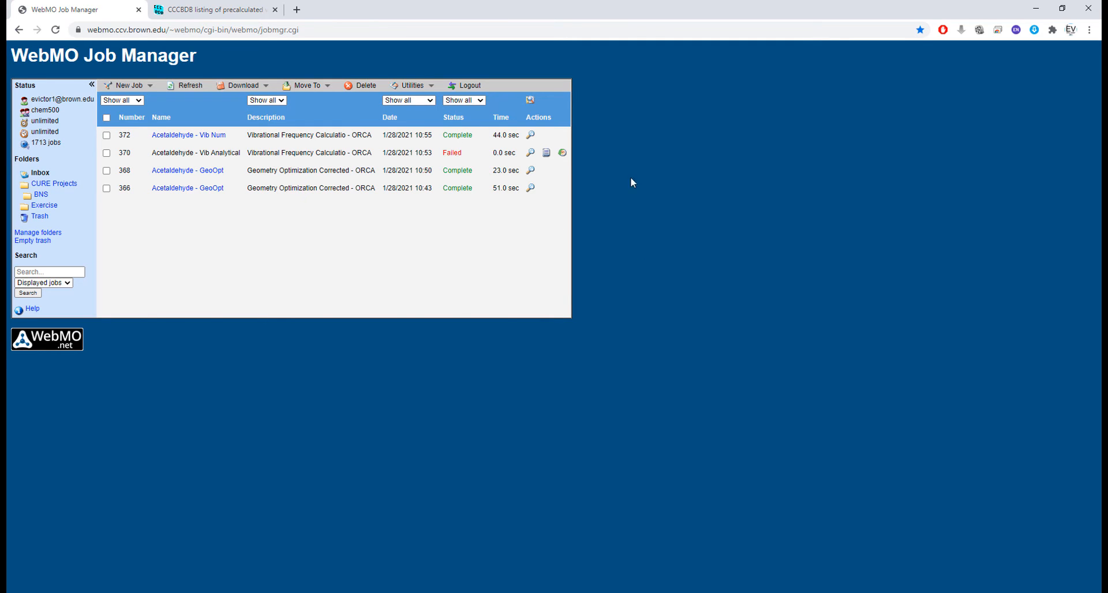
Step: Search the raw output of the completed Acetaldehyde - Vib Num job for "vib", examine the vibrational frequencies, and close the output
left_click(532, 136)
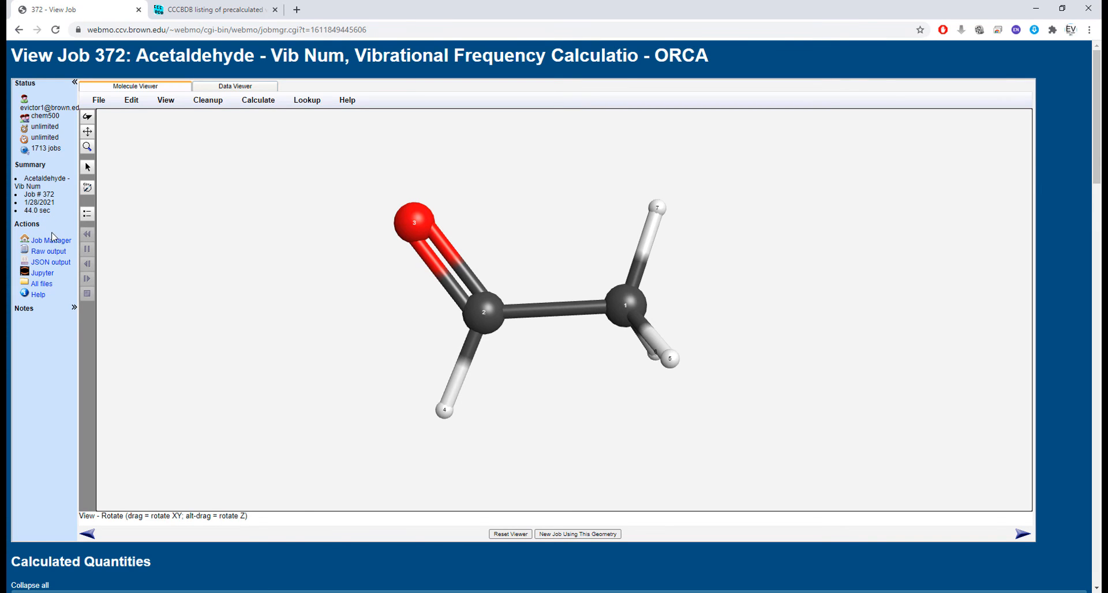
left_click(48, 251)
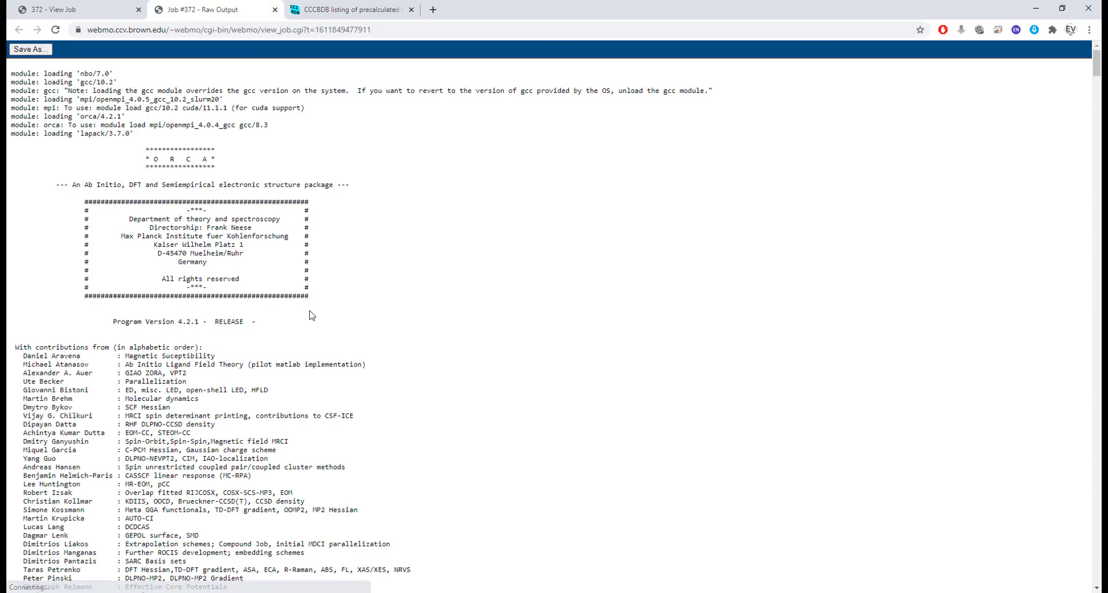
scroll(465, 327, "down", 1)
scroll(472, 326, "down", 5)
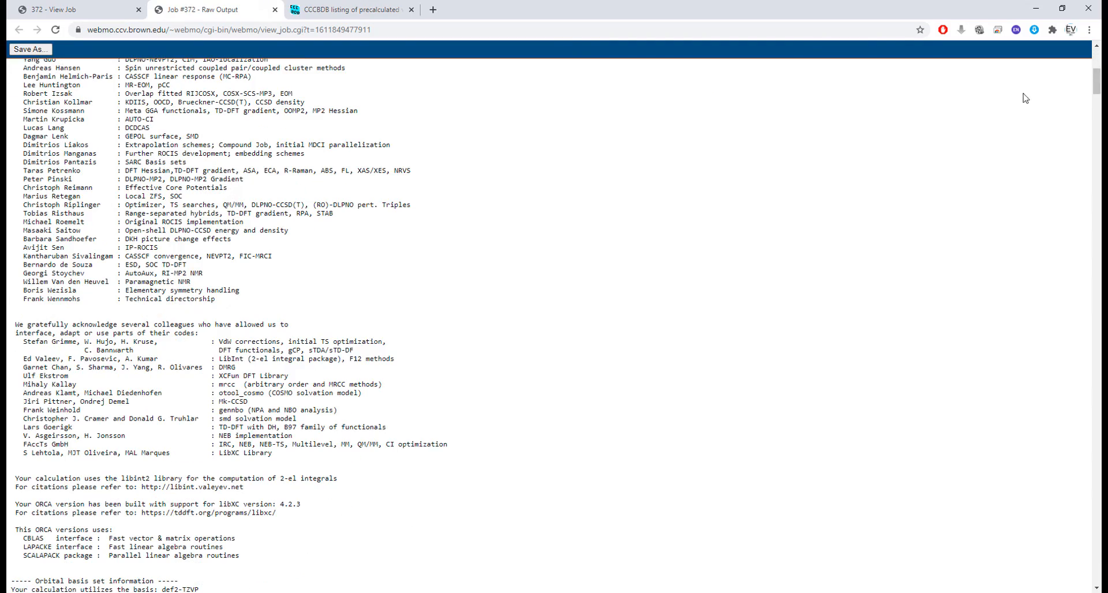
left_click_drag(1096, 86, 1096, 252)
key("ctrl+f")
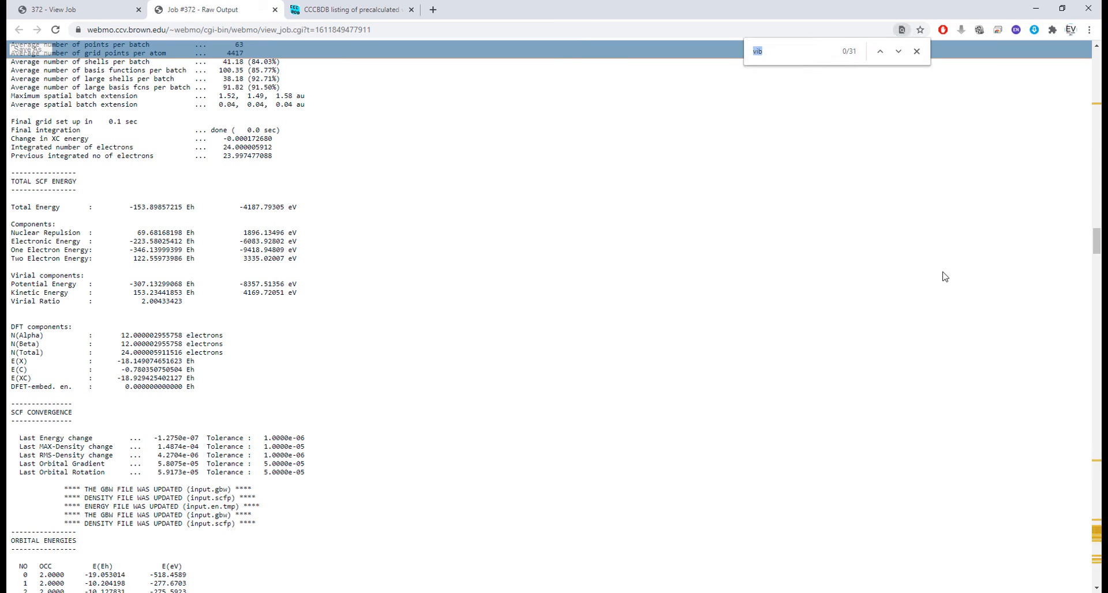
type("vib")
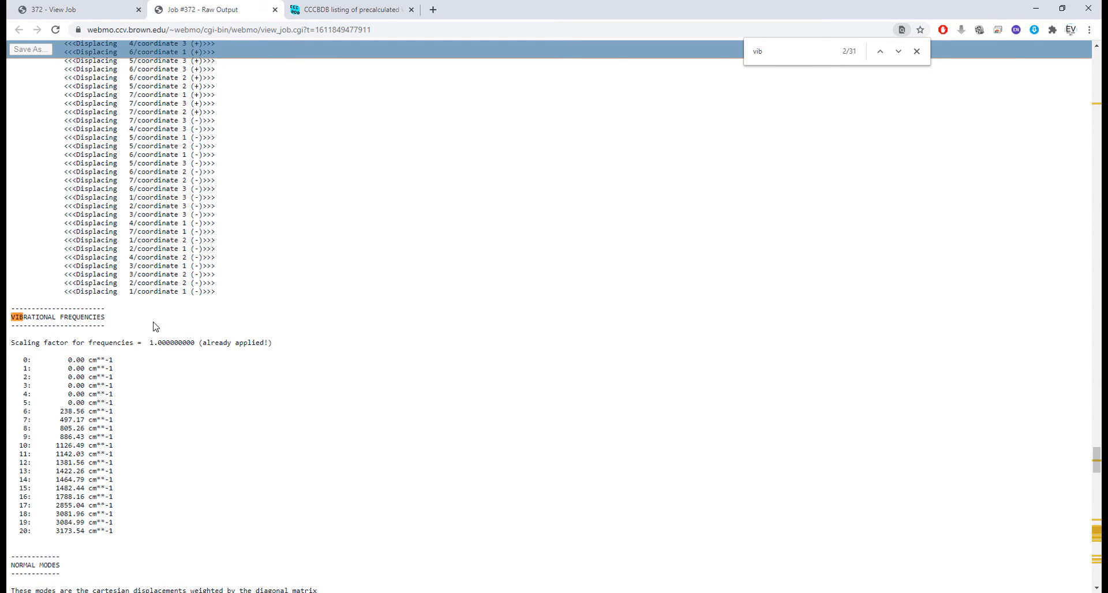
scroll(211, 370, "down", 2)
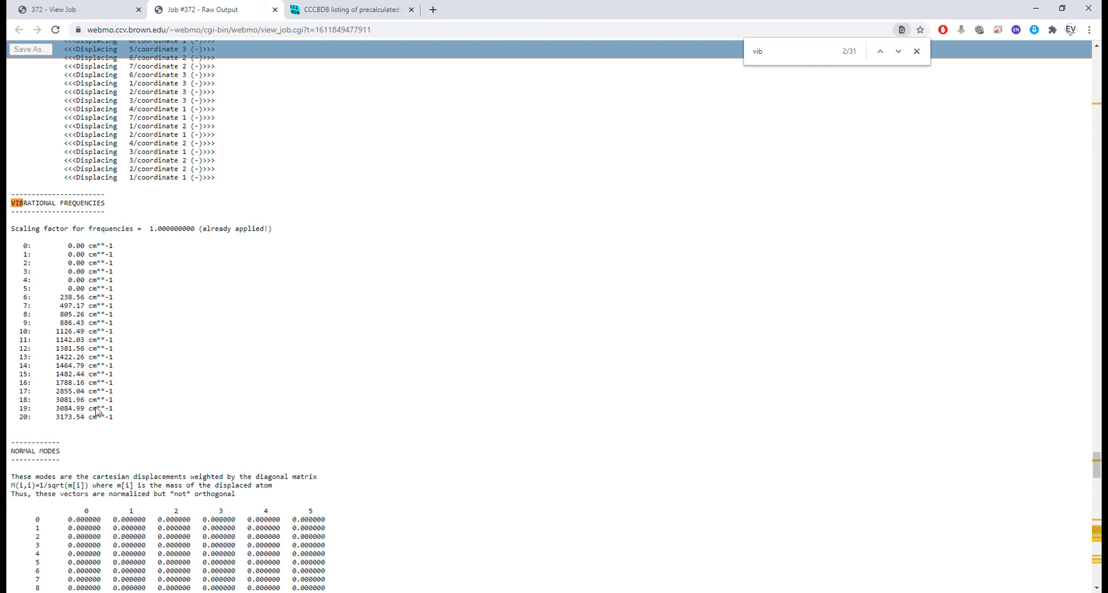
left_click(916, 51)
left_click(275, 9)
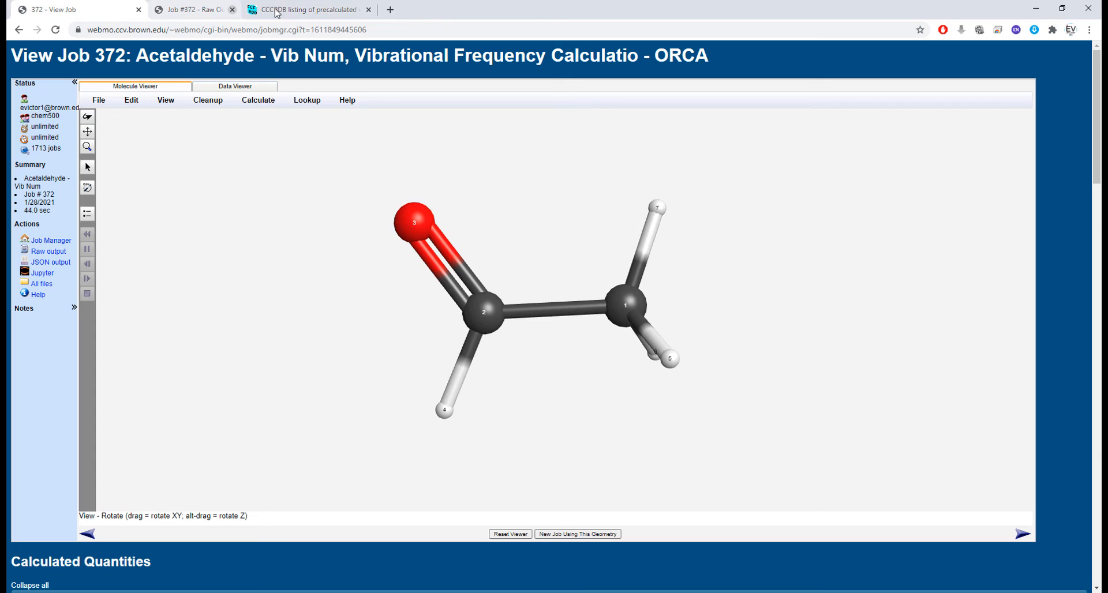
Step: View the displacement vectors of vibrational mode 11 on the molecule and animate that mode
scroll(498, 327, "down", 7)
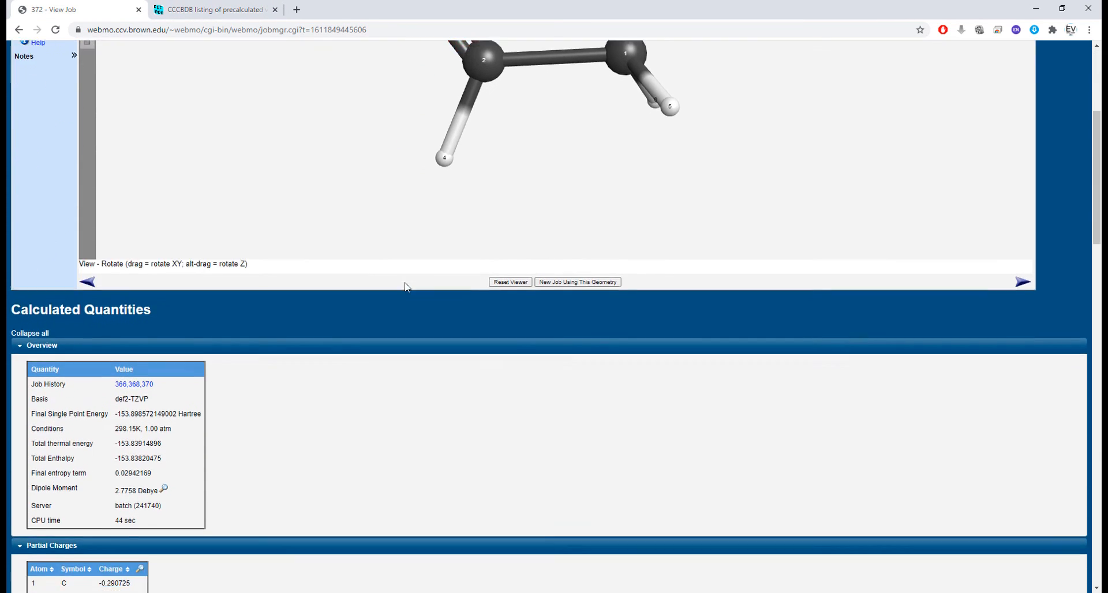
scroll(404, 276, "down", 8)
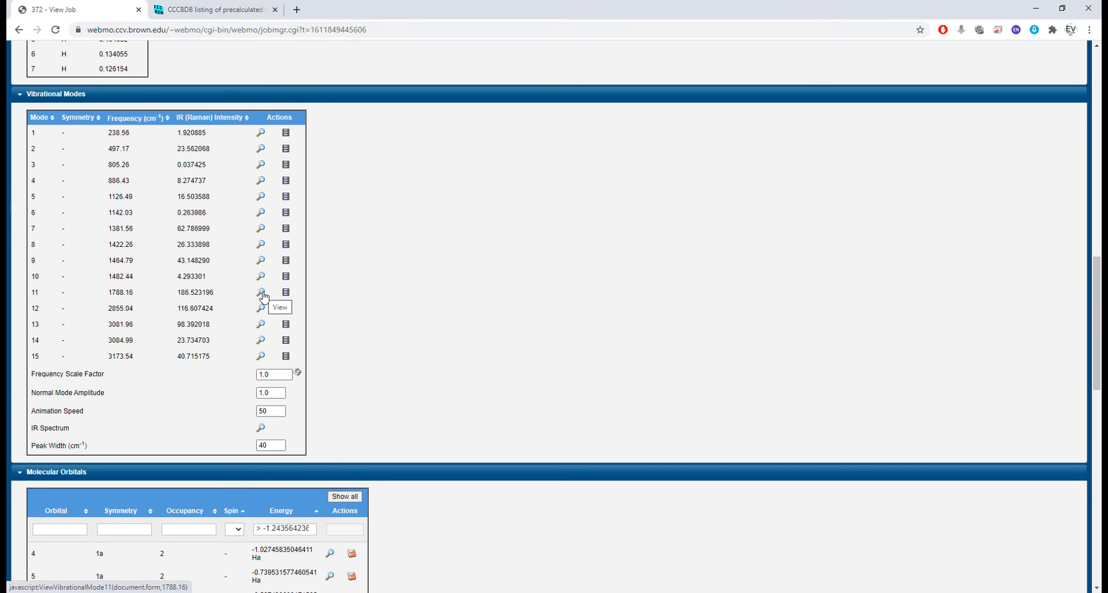
left_click(264, 298)
left_click_drag(603, 394, 400, 347)
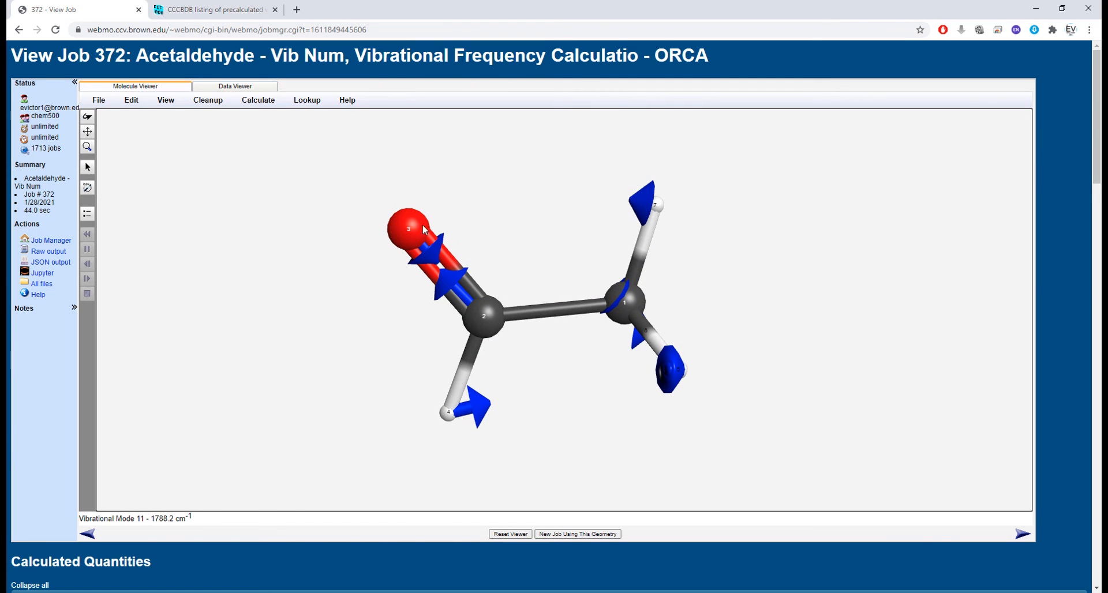
scroll(292, 381, "down", 15)
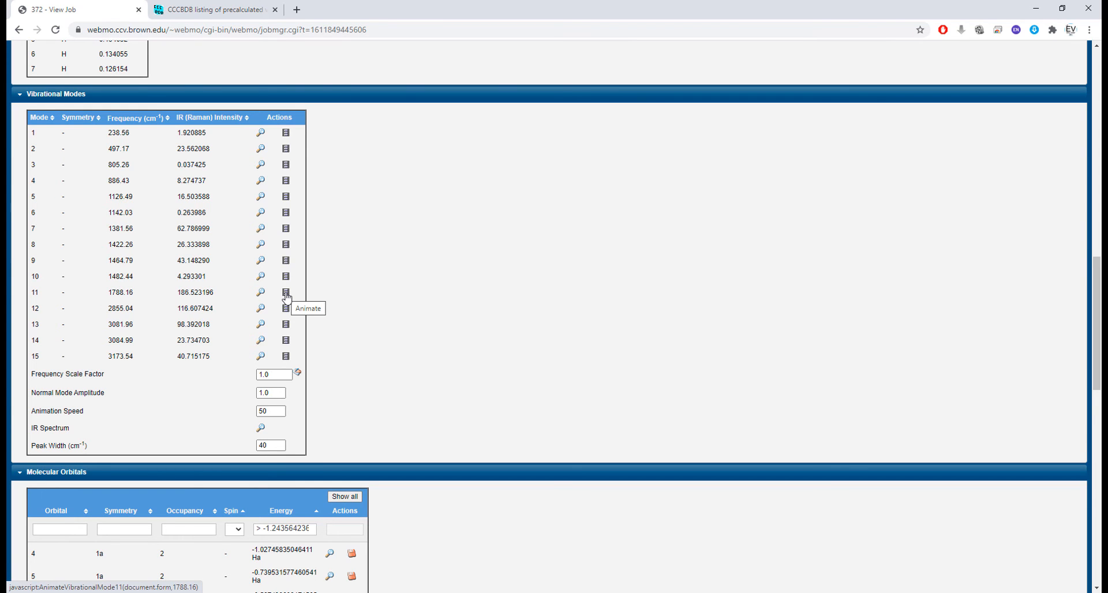
left_click(286, 293)
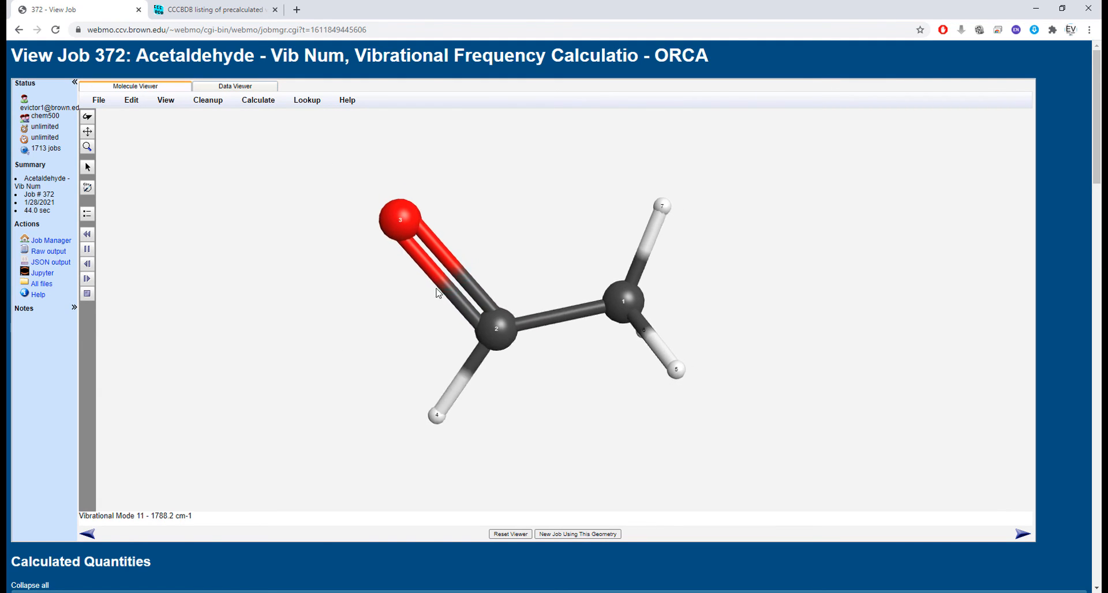
Step: Look up the vibrational scaling factor for TPSSh with the TZVP basis set in the CCCBDB table
scroll(341, 314, "down", 12)
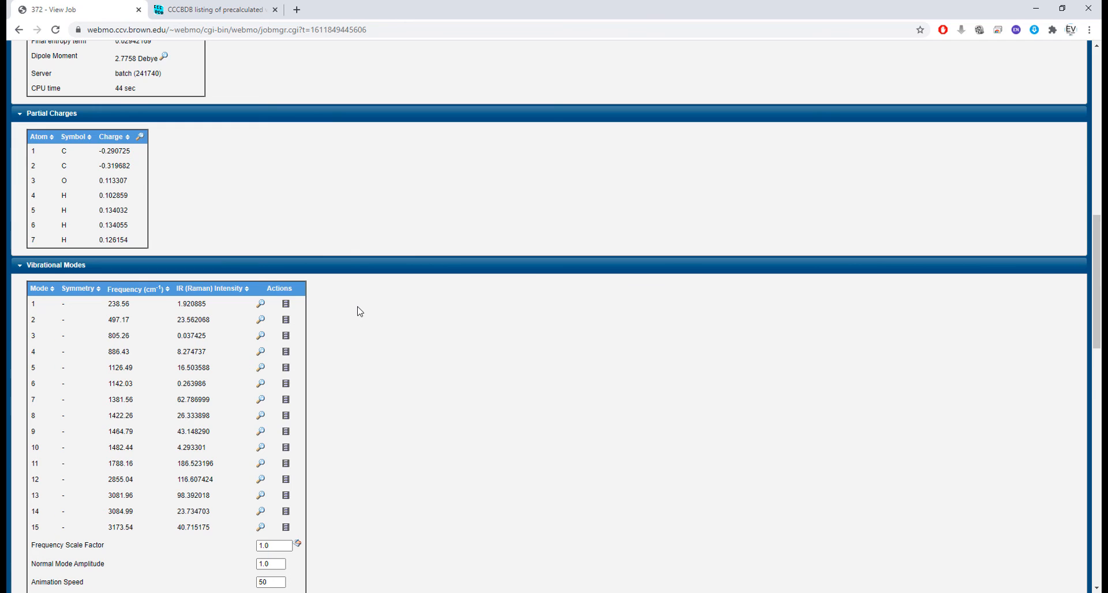
scroll(358, 312, "down", 2)
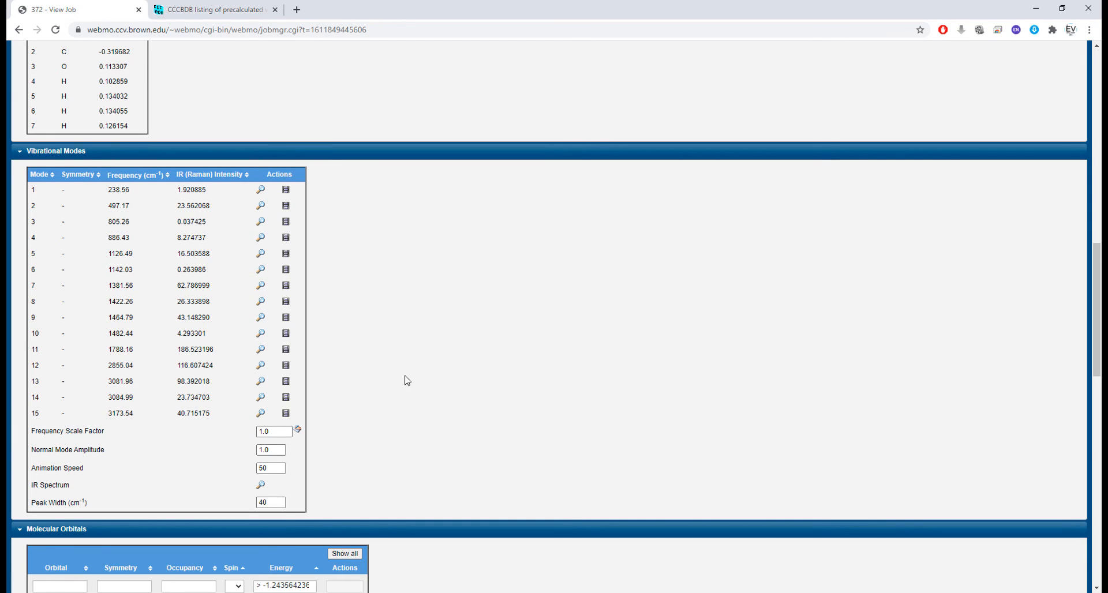
left_click(223, 12)
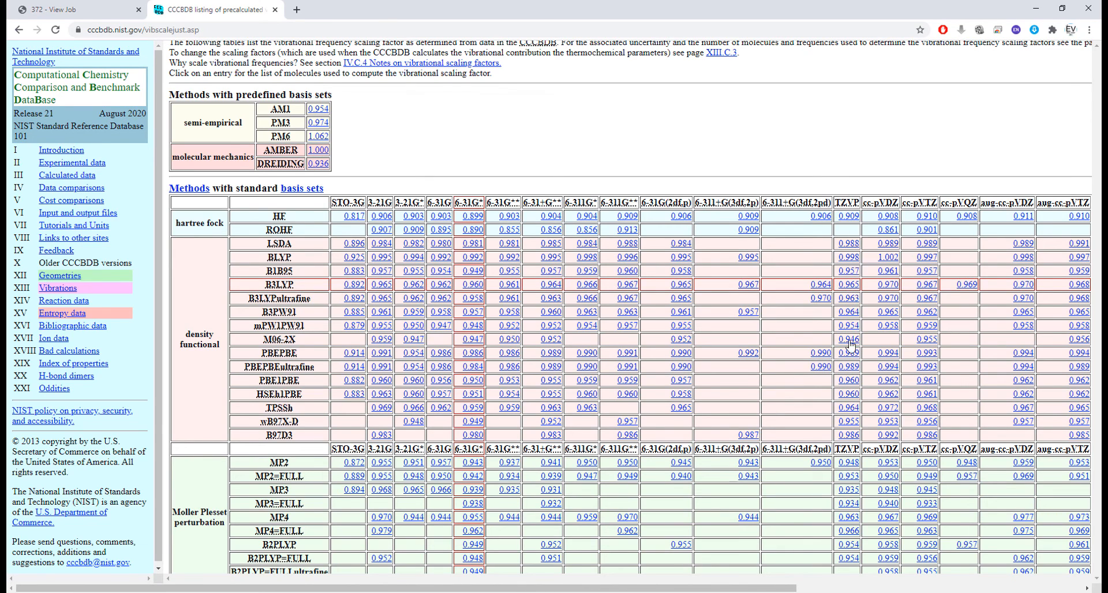
left_click_drag(288, 408, 858, 416)
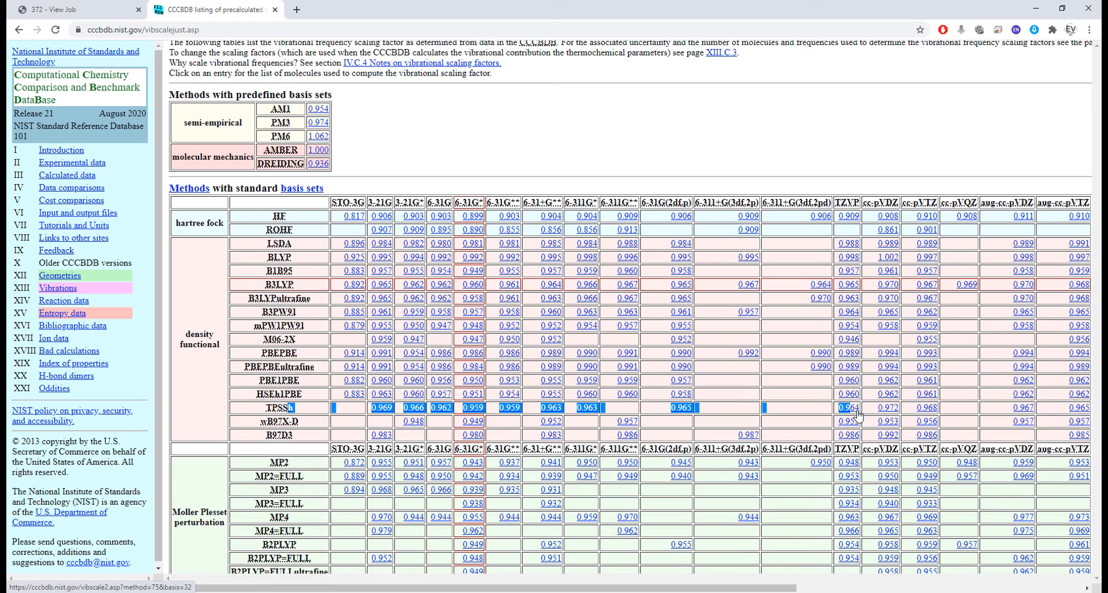
Step: Return to the WebMO job and apply a frequency scale factor of 0.964 to the vibrational modes
left_click(63, 10)
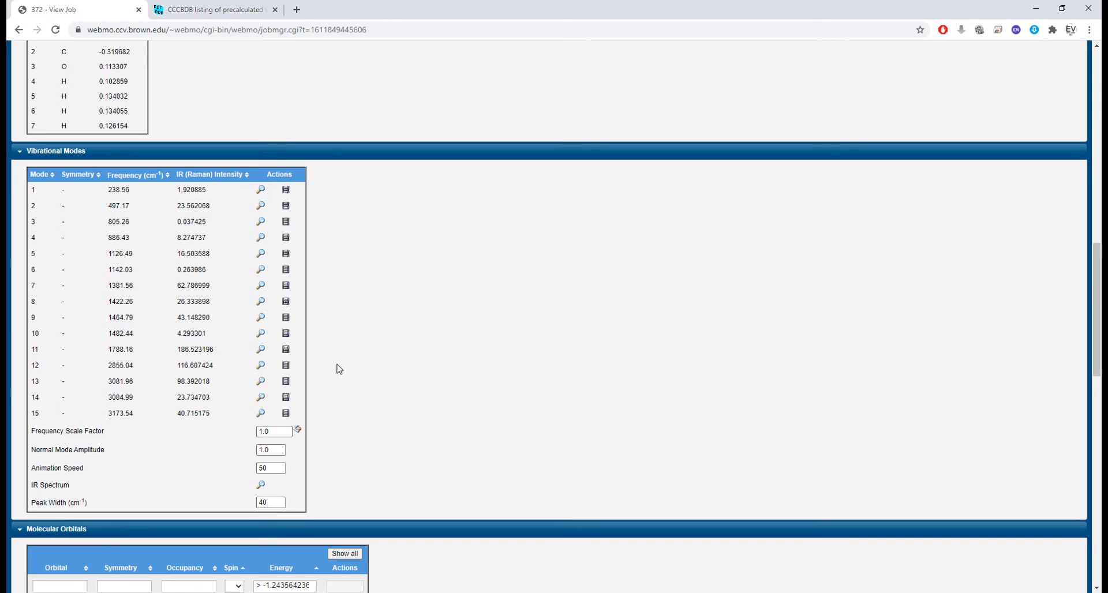
double_click(271, 432)
left_click(298, 432)
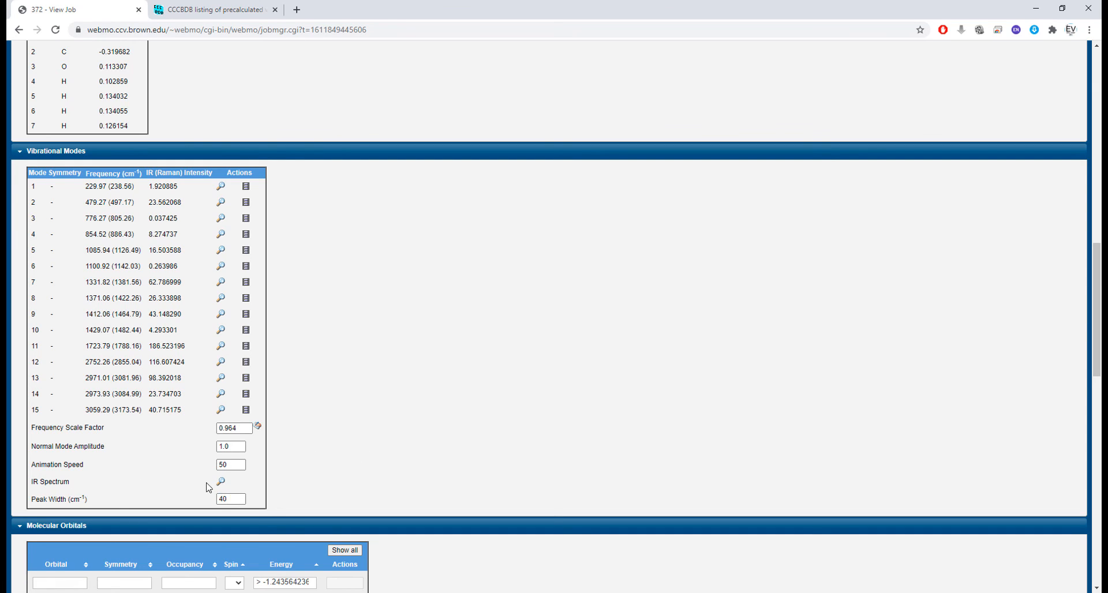
Step: Display the scaled IR spectrum and download its data as a .jdx file
left_click(221, 483)
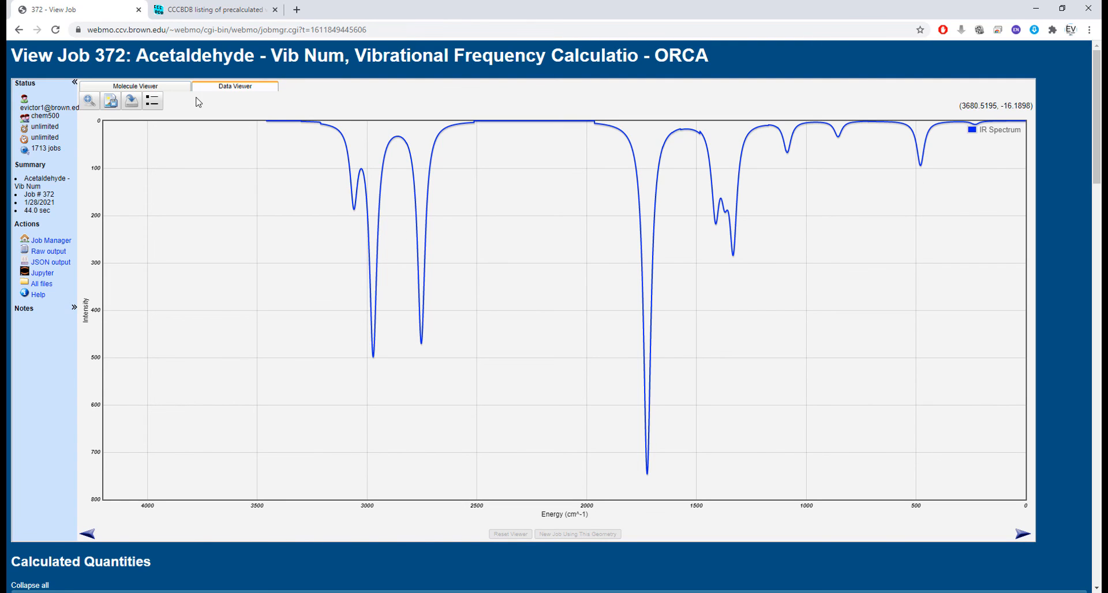
left_click(132, 102)
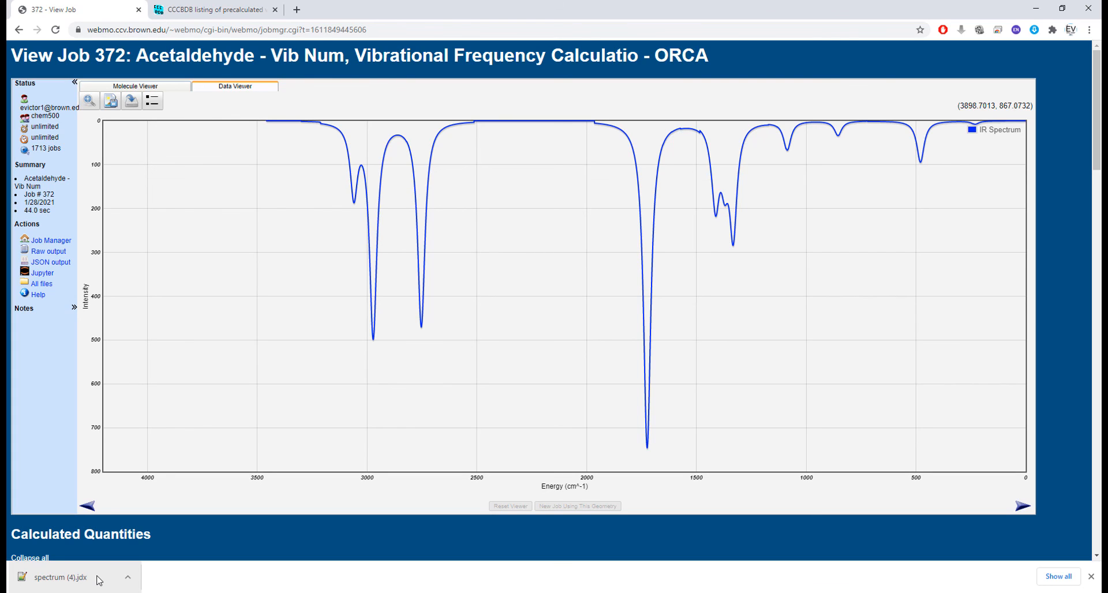
left_click(1091, 577)
Step: Set the IR peak width to 10 cm⁻¹ and redisplay the spectrum to examine its peaks
scroll(800, 523, "down", 15)
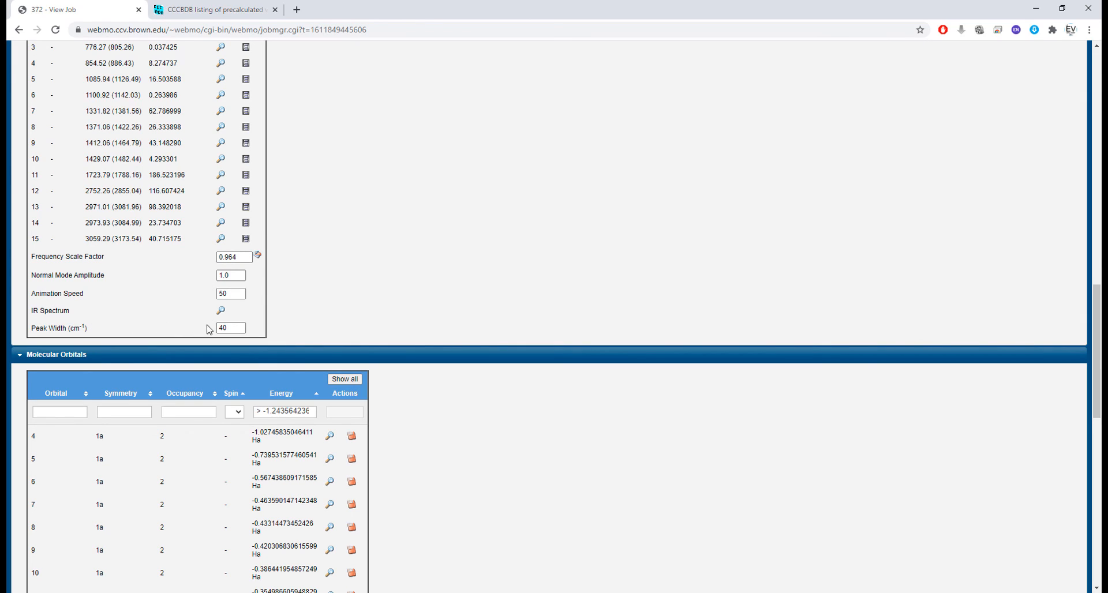
left_click_drag(232, 328, 183, 328)
type("10")
left_click(221, 311)
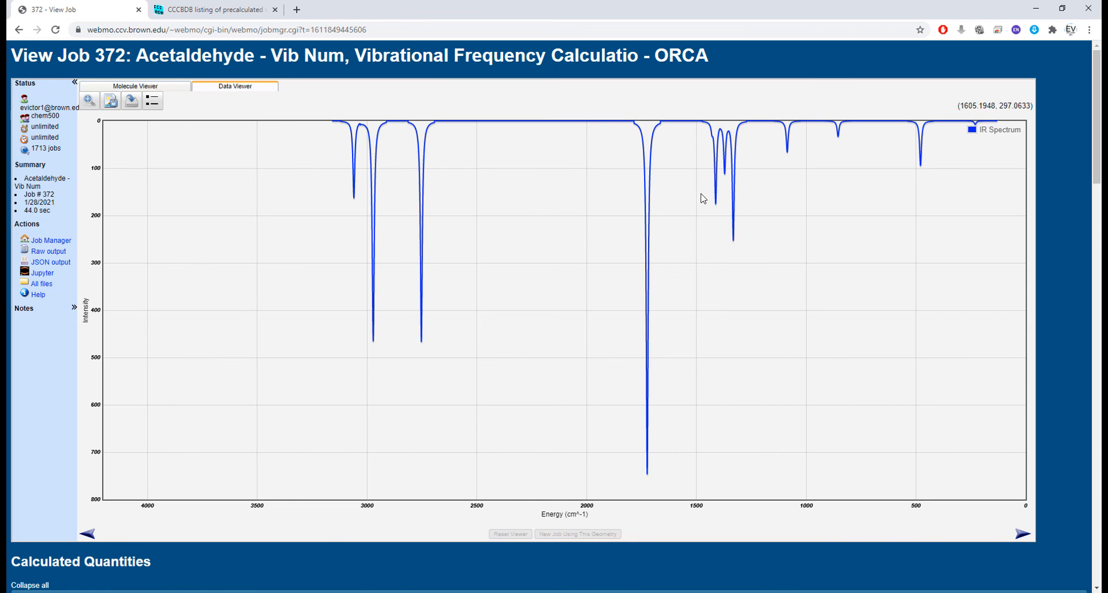
scroll(420, 297, "down", 7)
scroll(419, 297, "down", 6)
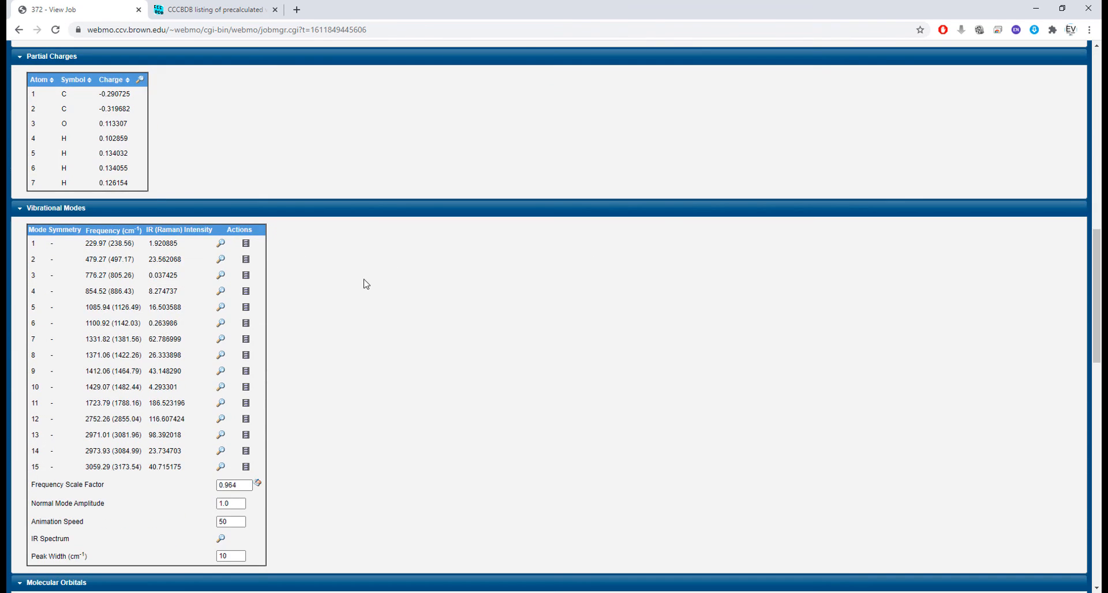
scroll(364, 285, "up", 13)
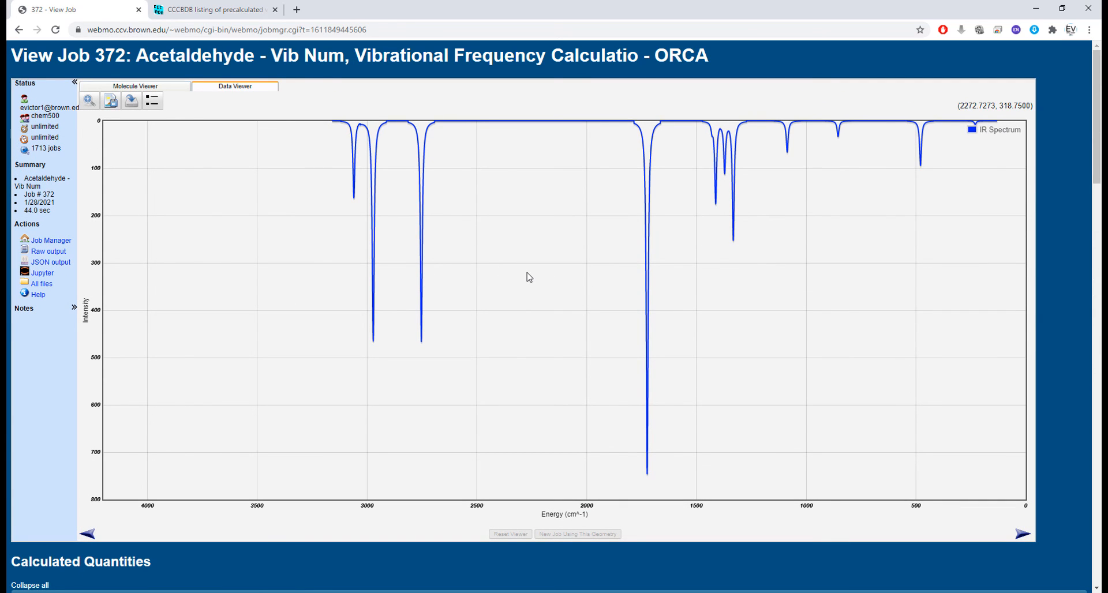
Step: Set the IR peak width to 80 cm⁻¹ and redisplay the spectrum
scroll(489, 269, "down", 10)
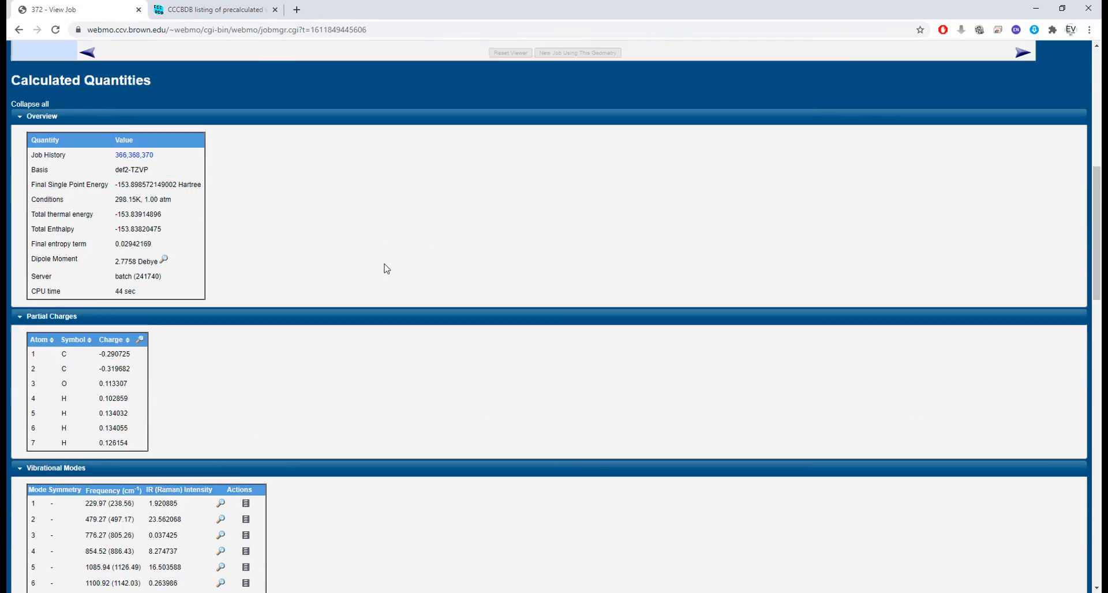
double_click(224, 328)
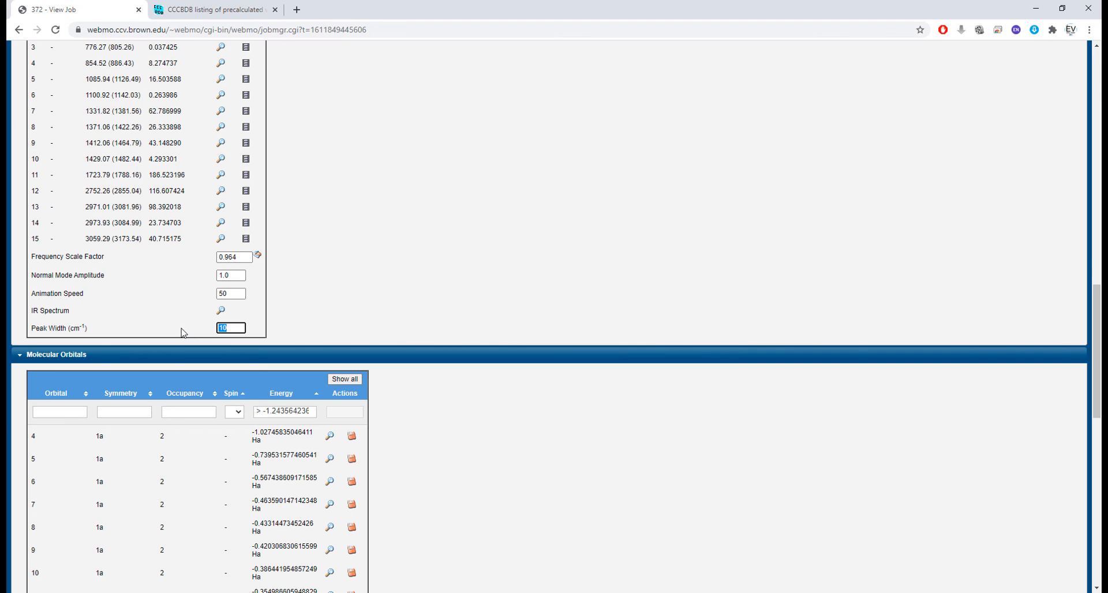
type("80")
left_click(221, 310)
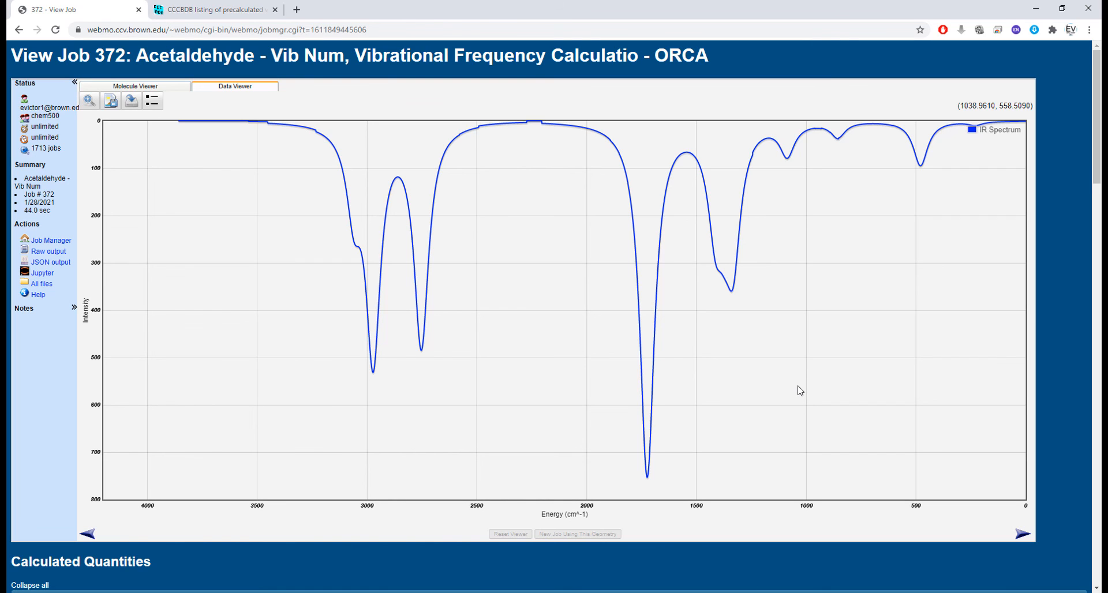
scroll(628, 376, "down", 10)
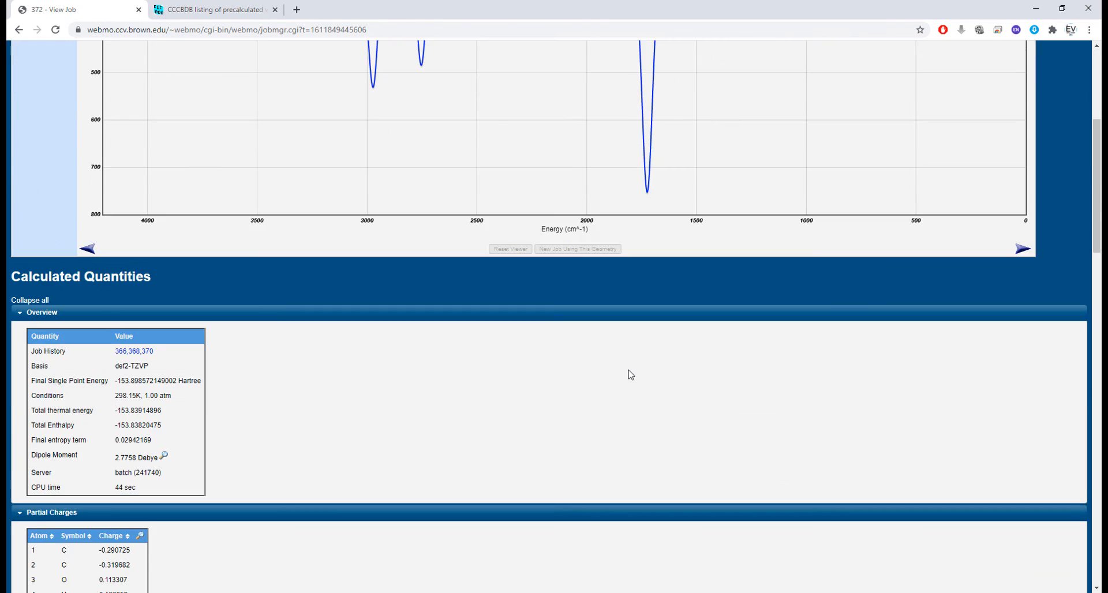
Step: Look through the calculated quantities, from partial charges to molecular orbitals, and return to the IR spectrum to examine its peaks
scroll(537, 358, "down", 3)
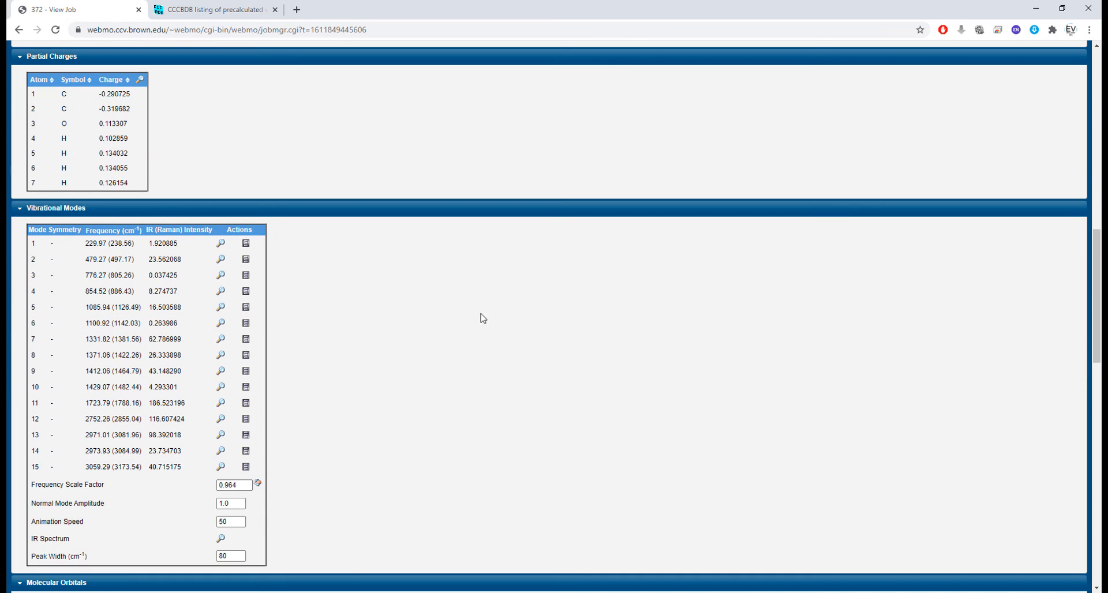
scroll(521, 291, "down", 5)
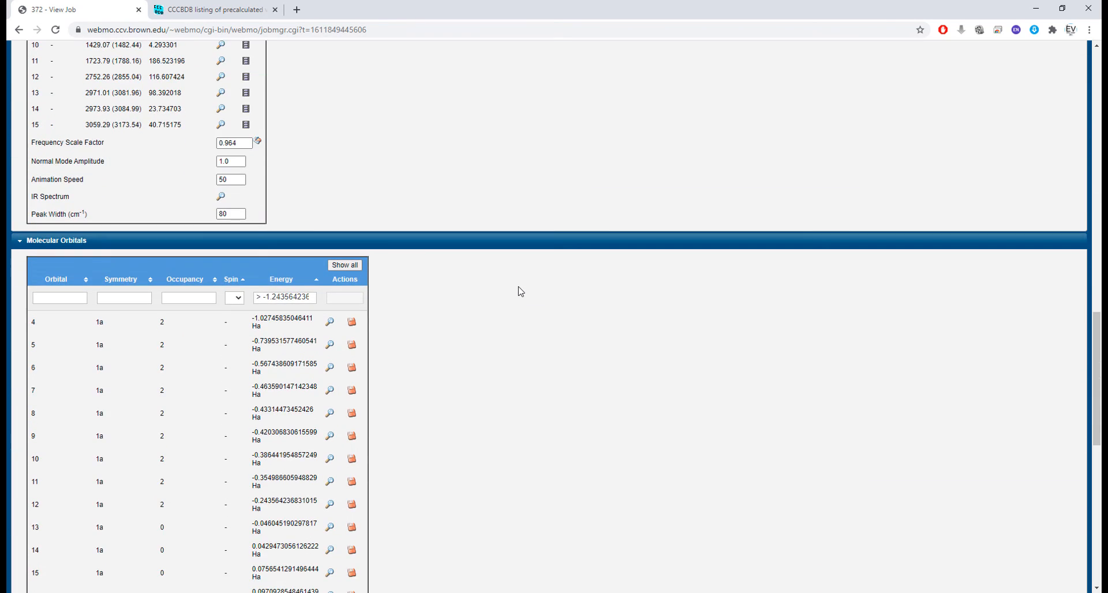
scroll(521, 291, "down", 10)
scroll(522, 292, "up", 13)
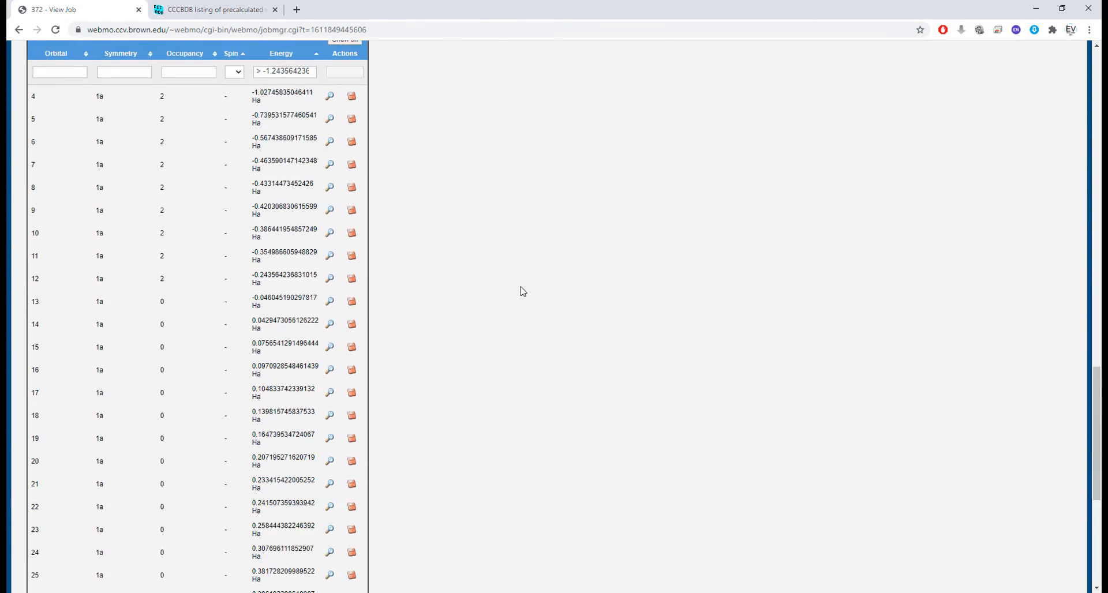
scroll(522, 292, "up", 14)
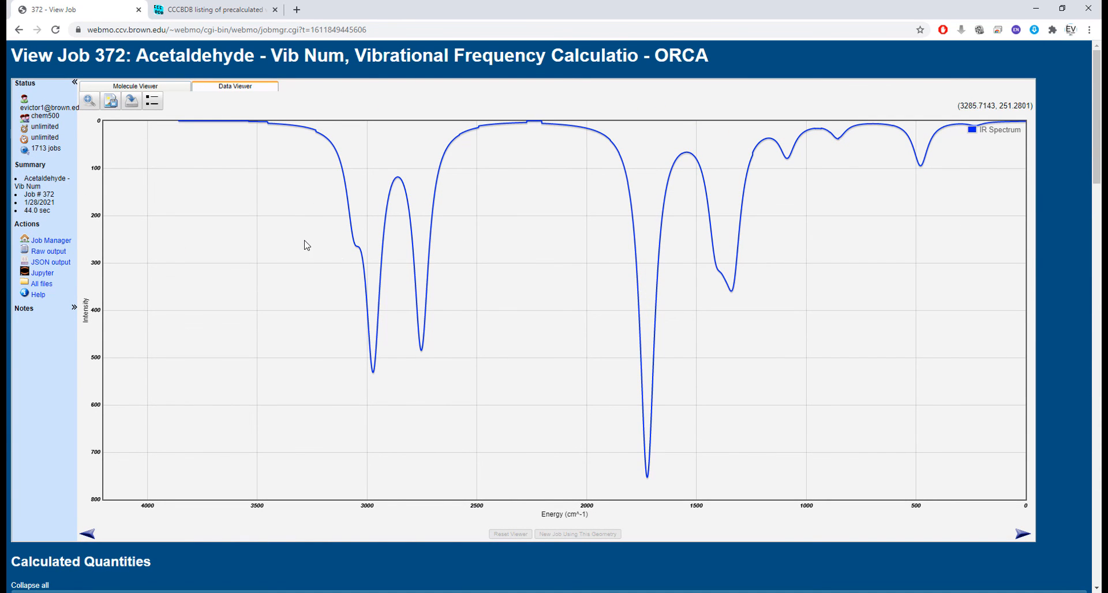
Step: Show the displacement vectors of vibrational mode 11 on the acetaldehyde molecule
scroll(310, 316, "down", 1)
scroll(310, 316, "down", 13)
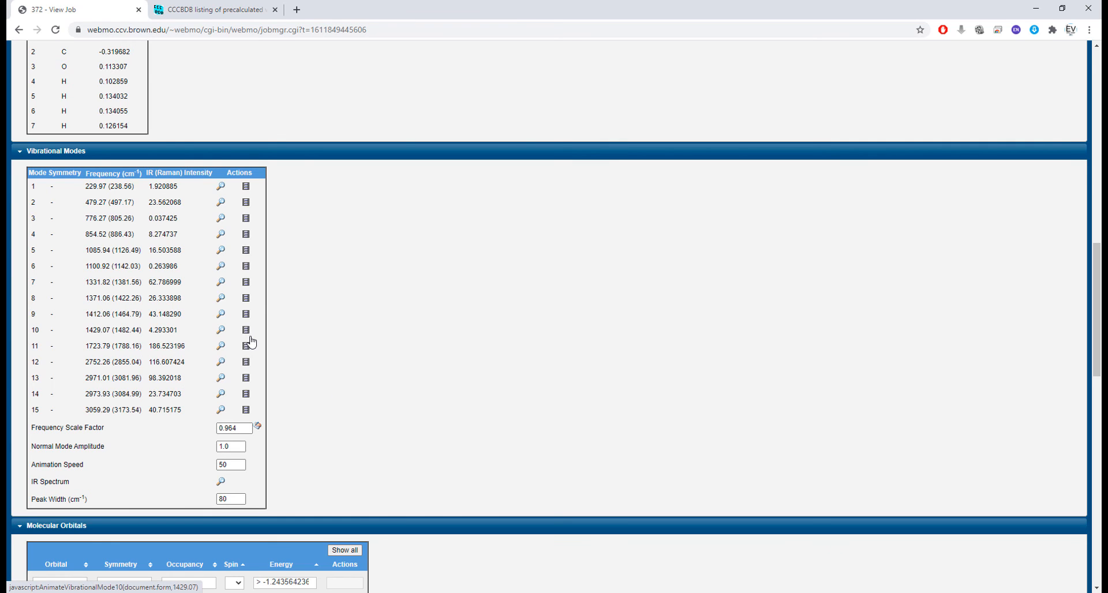
left_click(221, 346)
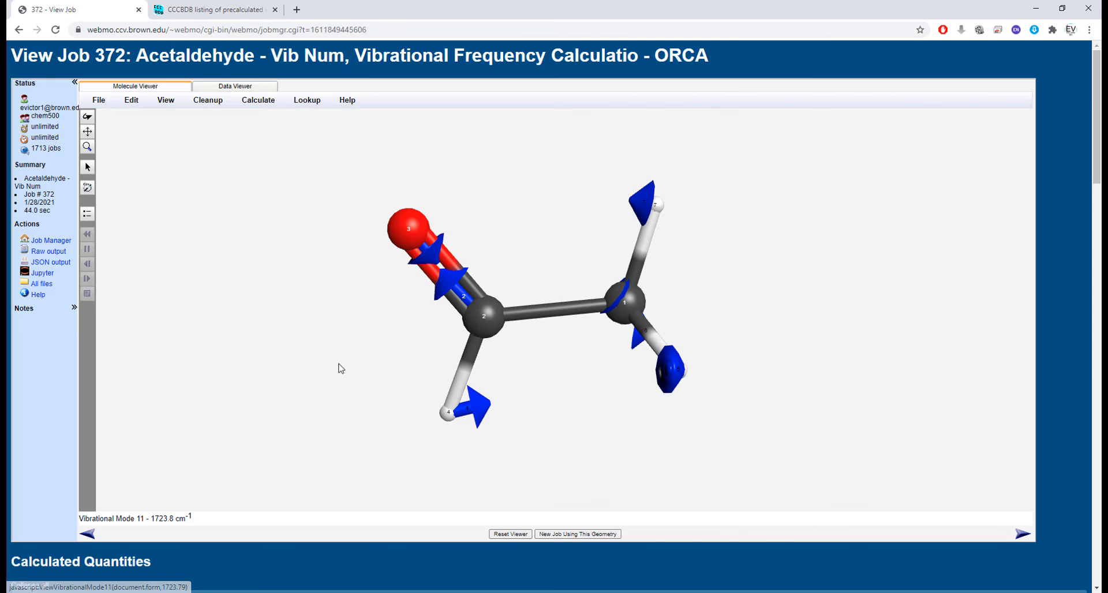